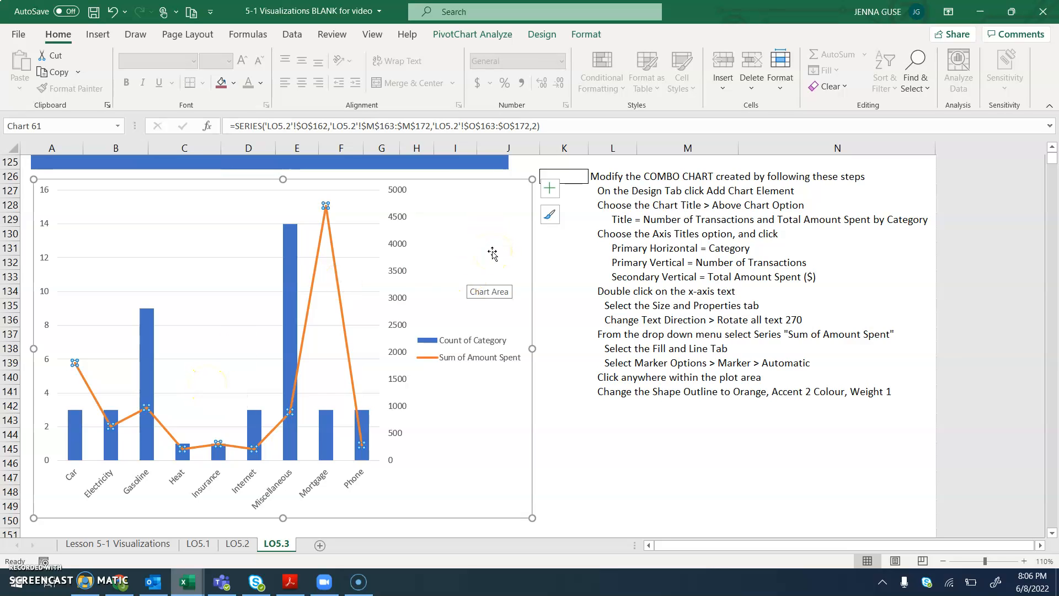
Add a chart title to the combo chart using the Above Chart option.
left_click(492, 254)
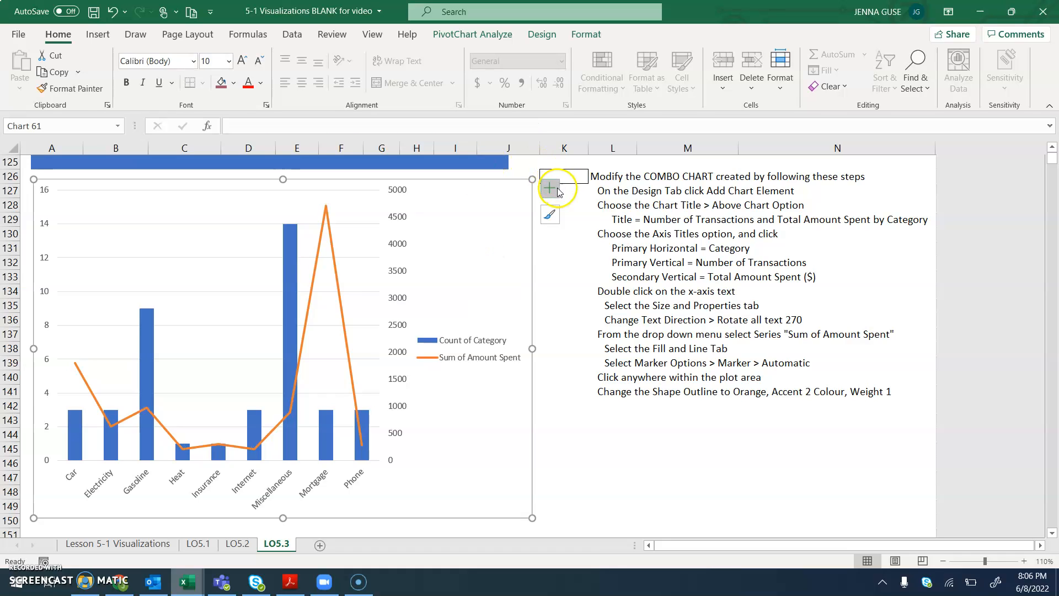
left_click(542, 35)
left_click(26, 69)
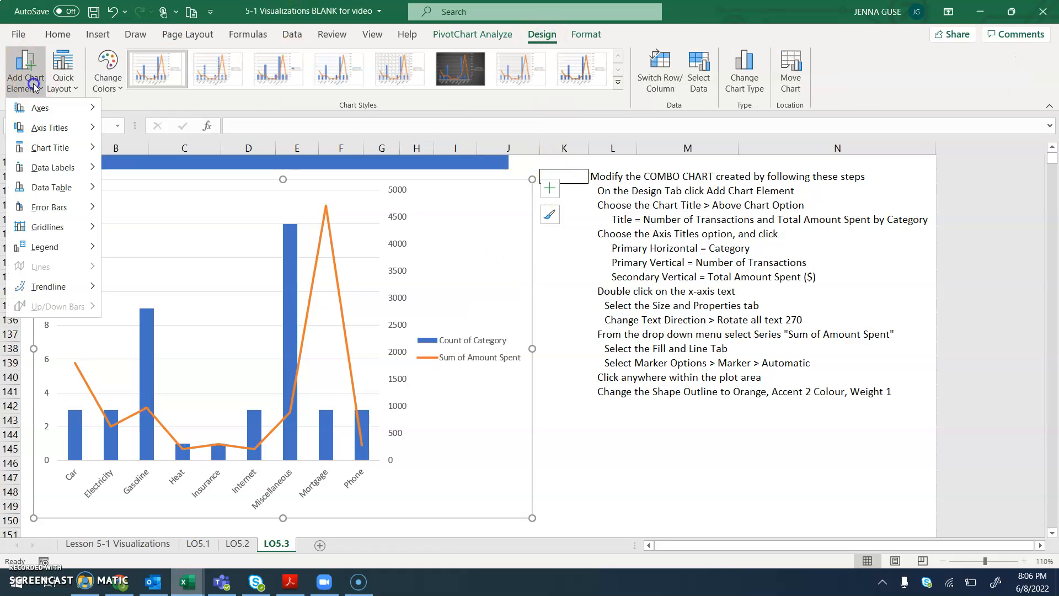
mouse_move(55, 147)
left_click(138, 189)
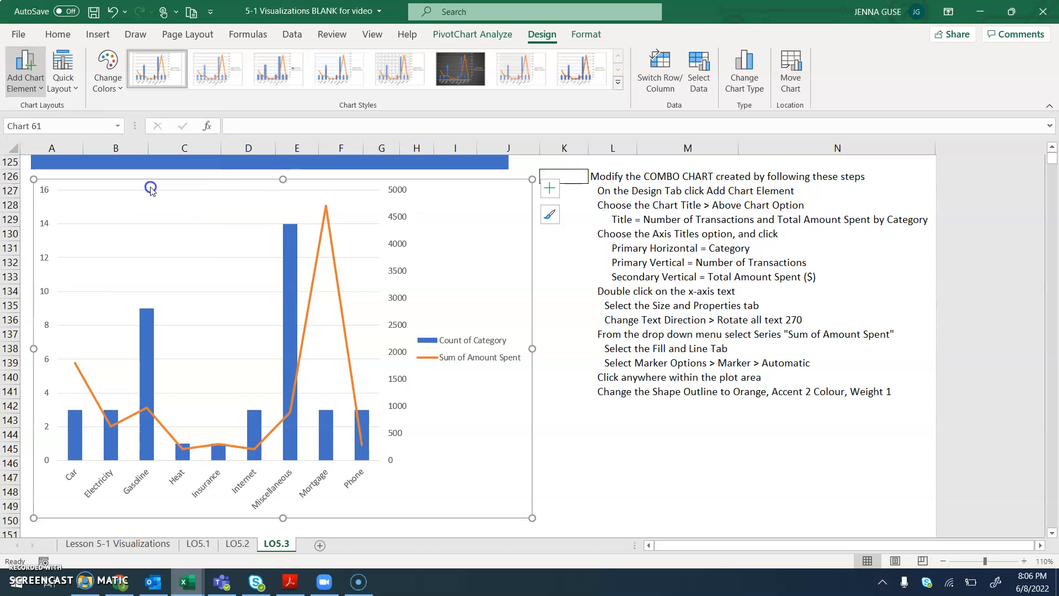
Add primary horizontal, primary vertical and secondary vertical axis titles to the combo chart.
left_click(26, 77)
mouse_move(49, 128)
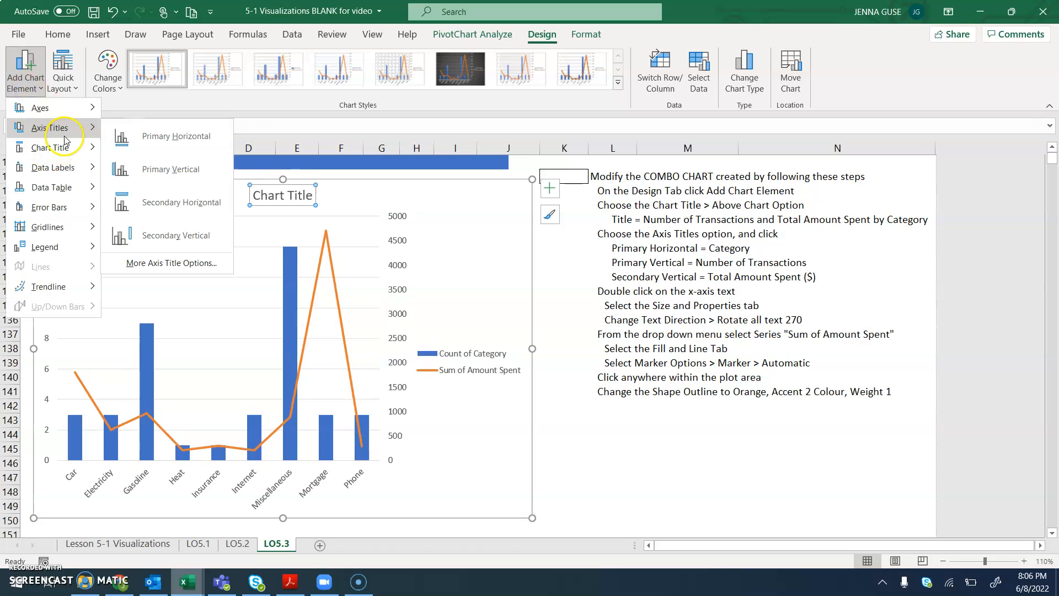
left_click(121, 138)
left_click(25, 72)
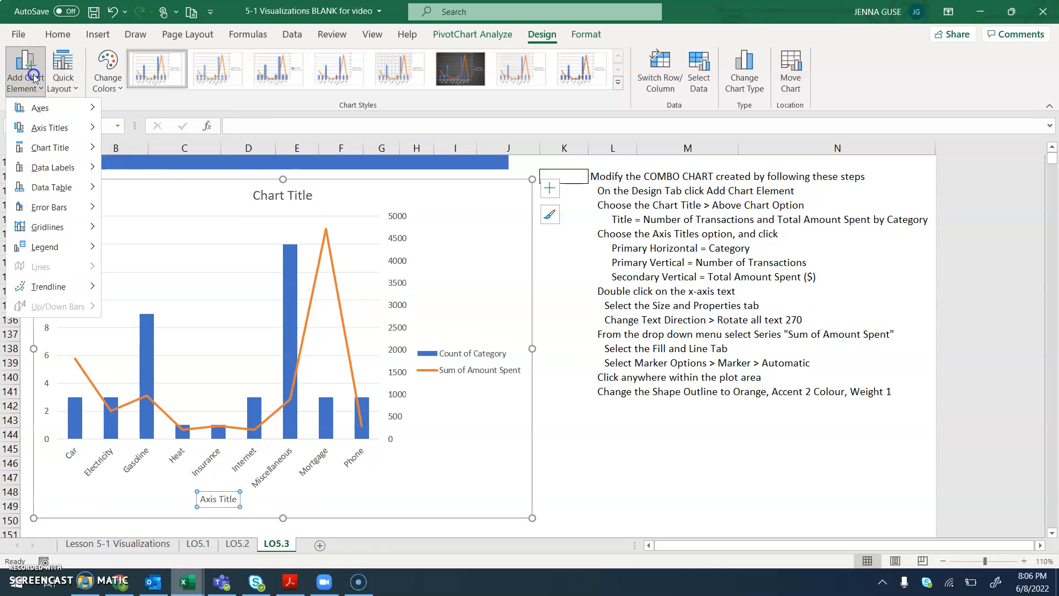
mouse_move(67, 136)
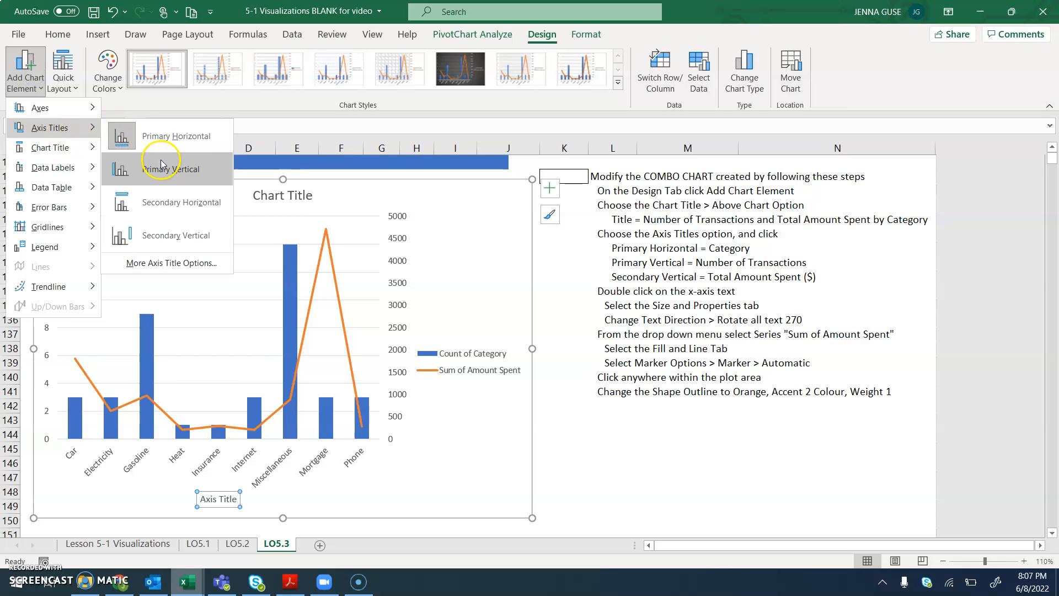
left_click(190, 171)
left_click(25, 69)
mouse_move(62, 134)
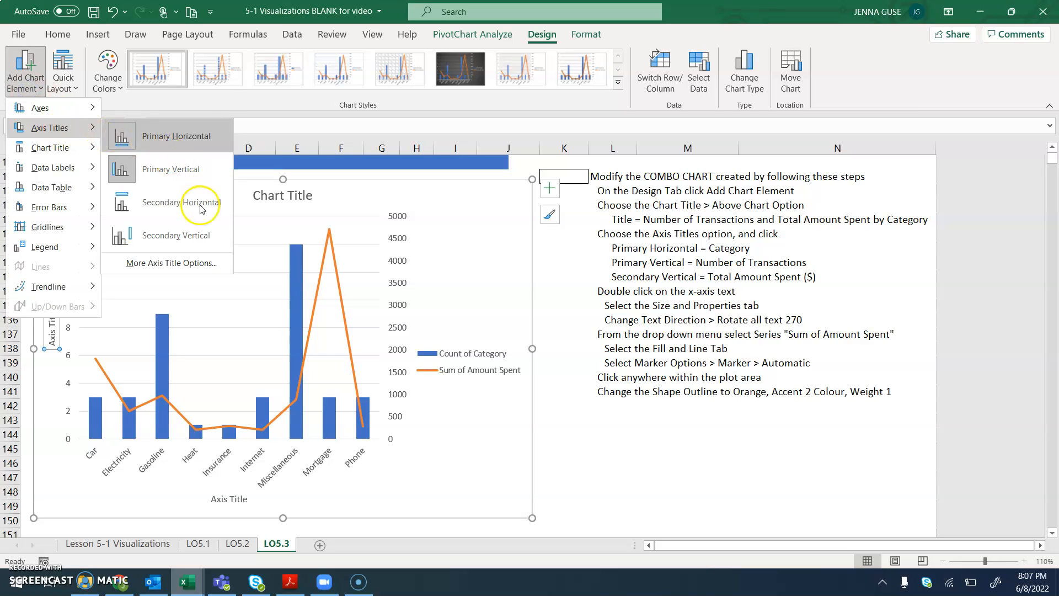
left_click(201, 234)
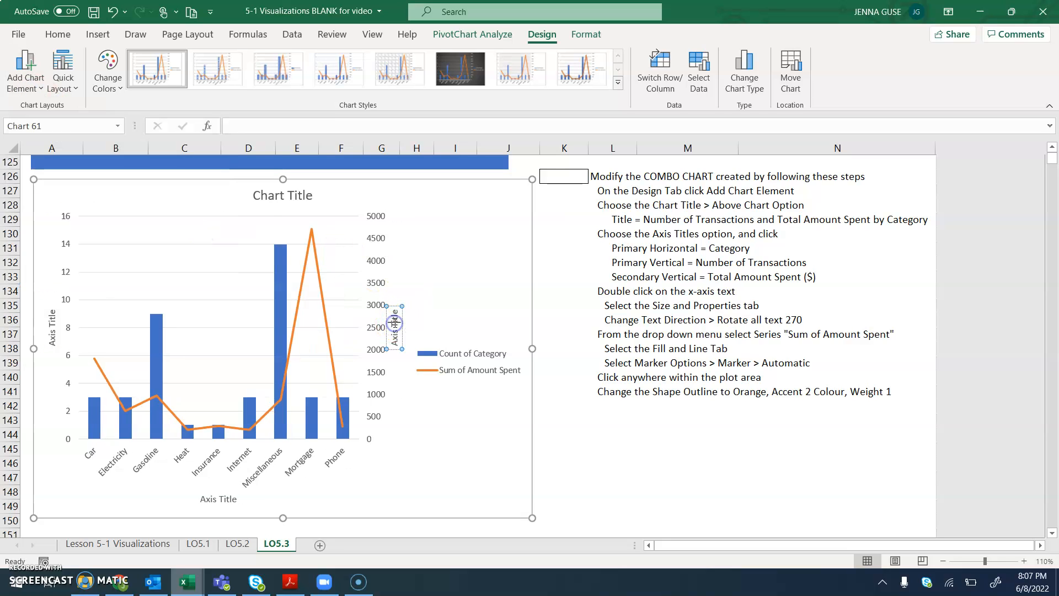
Replace the chart title text with "Number Of Transaction and Total Amount Spent by Category".
left_click(269, 197)
triple_click(269, 197)
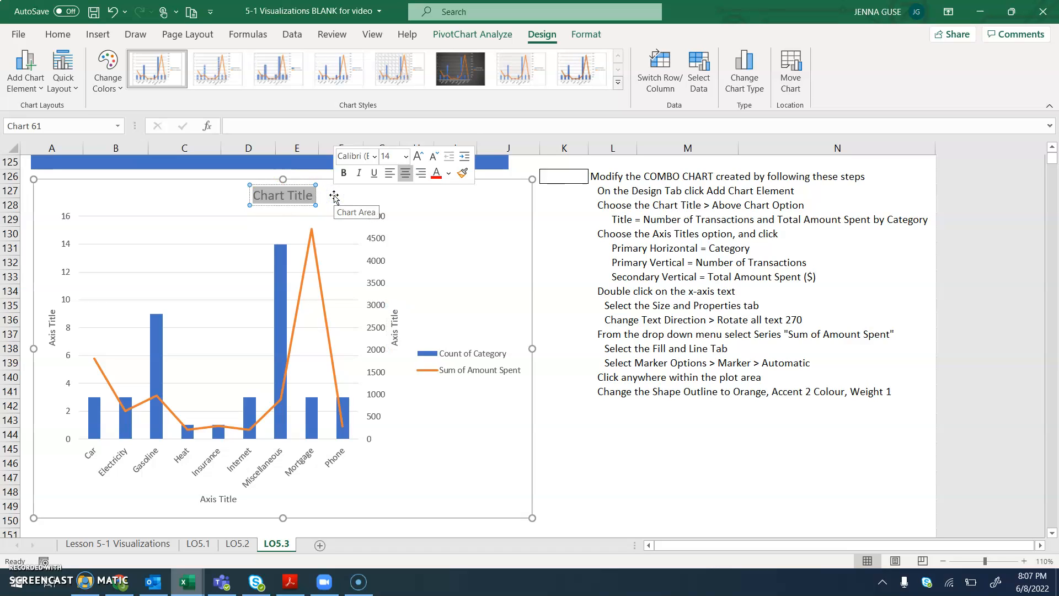
type("Number Of")
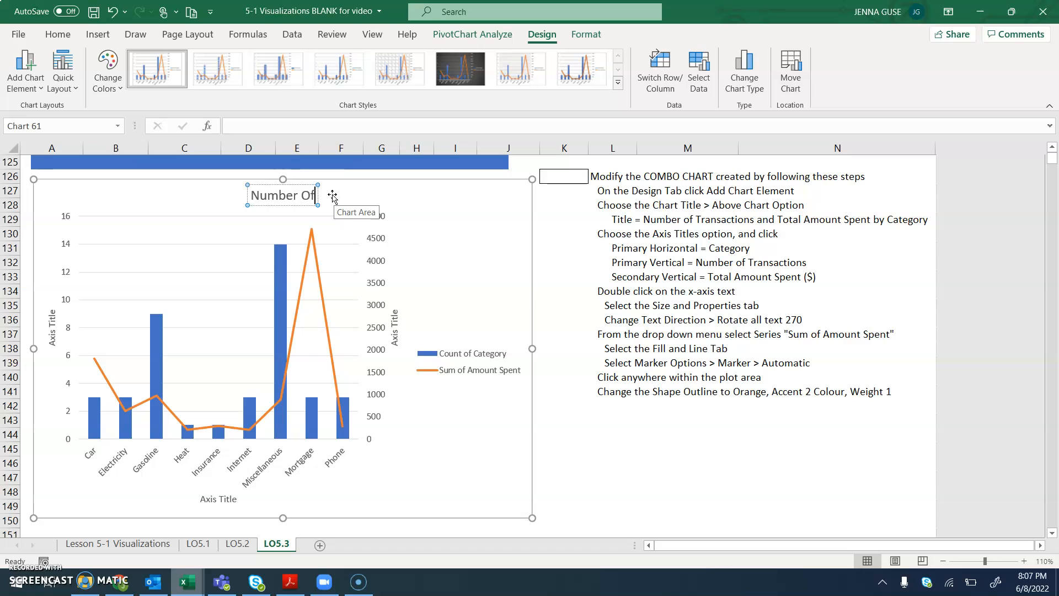
type(" Transactio")
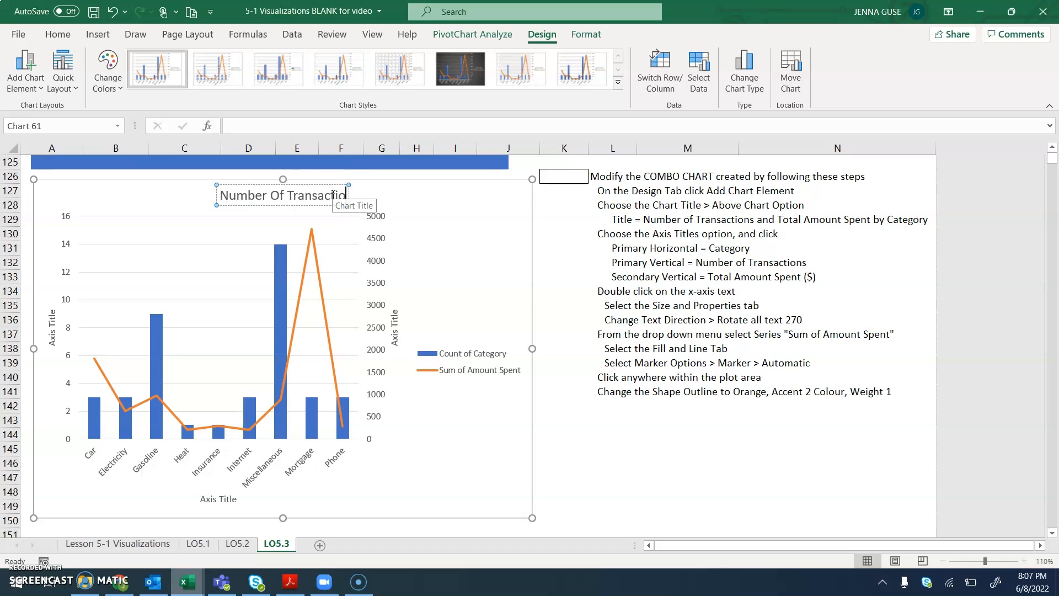
type("n and Total A")
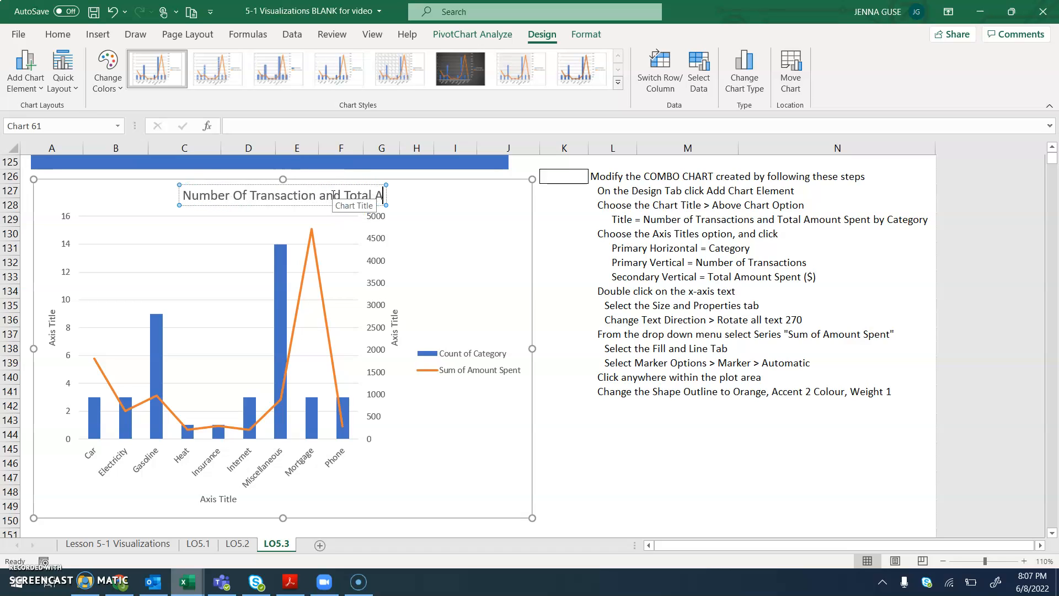
type("mount Spent by Category")
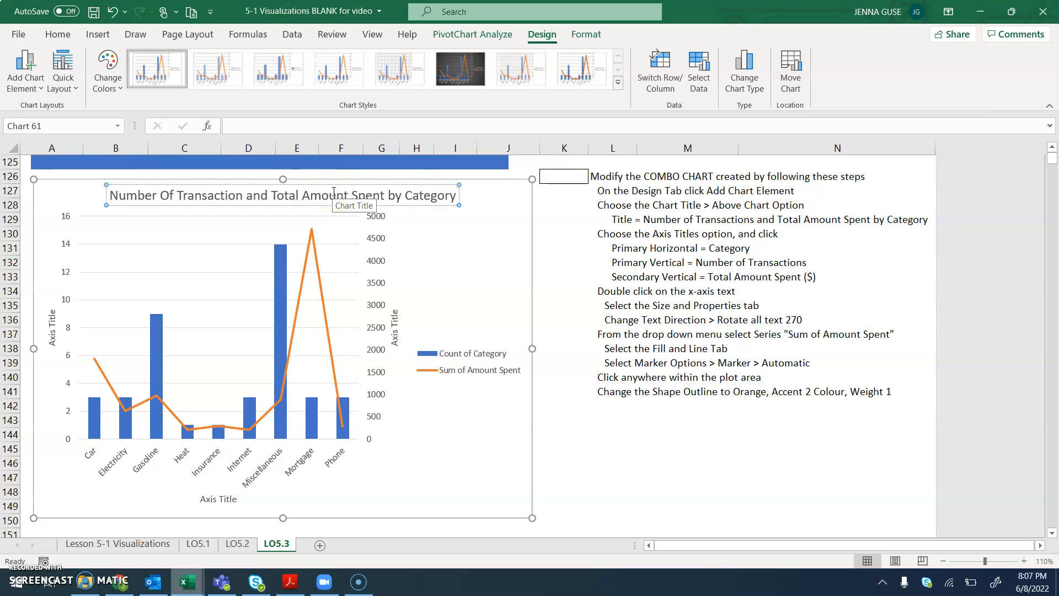
Set the secondary vertical axis title to "Total Amount Spent ($)".
left_click(395, 331)
left_click_drag(395, 312, 396, 352)
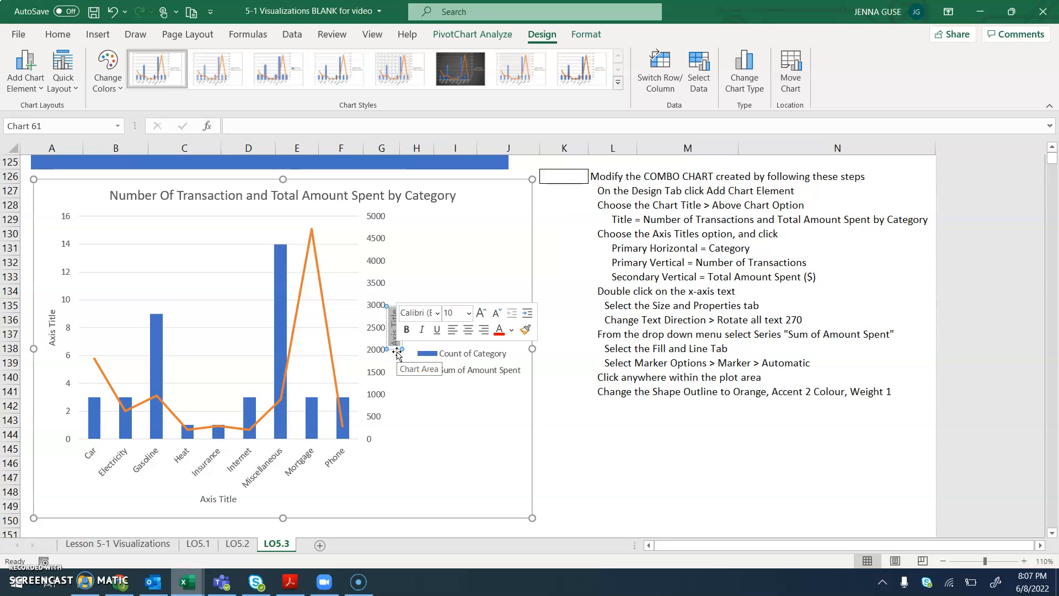
type("Total")
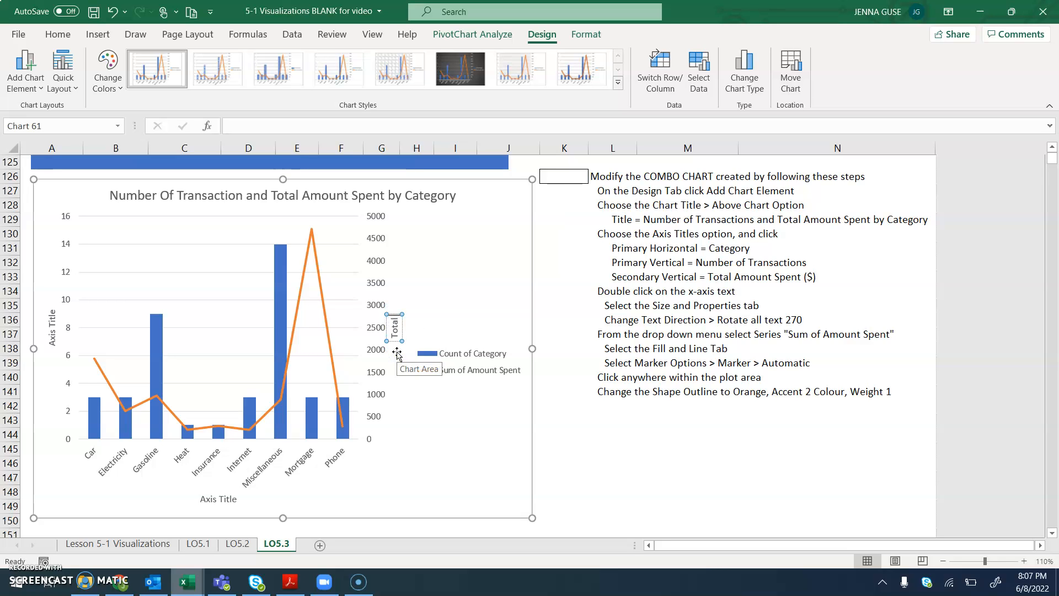
type(" Amo")
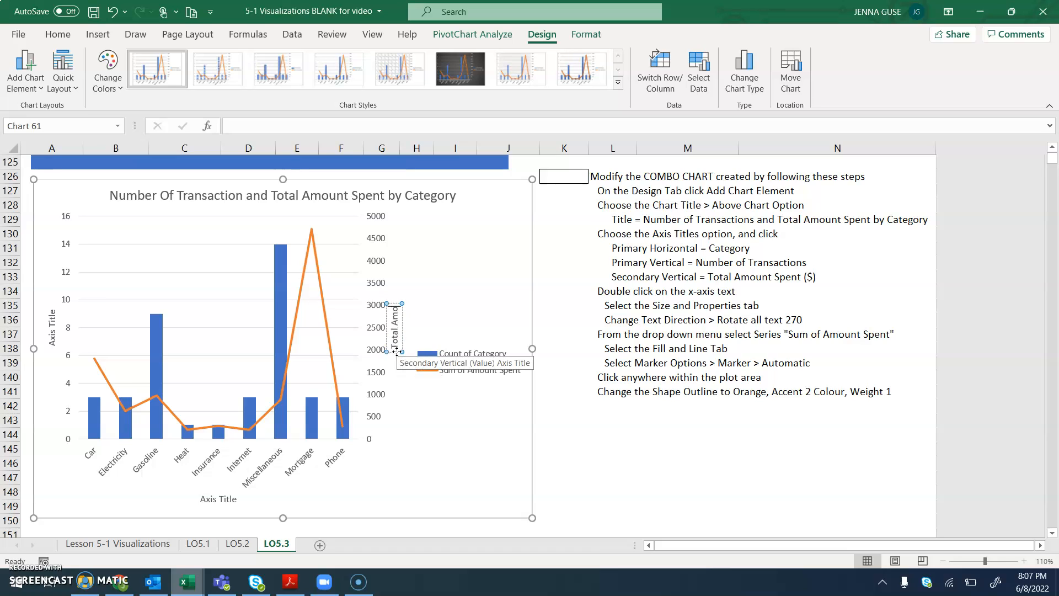
type("unt Spent ($)")
Set the primary vertical axis title to "Number of Transactions".
left_click(54, 326)
triple_click(54, 325)
type("Count")
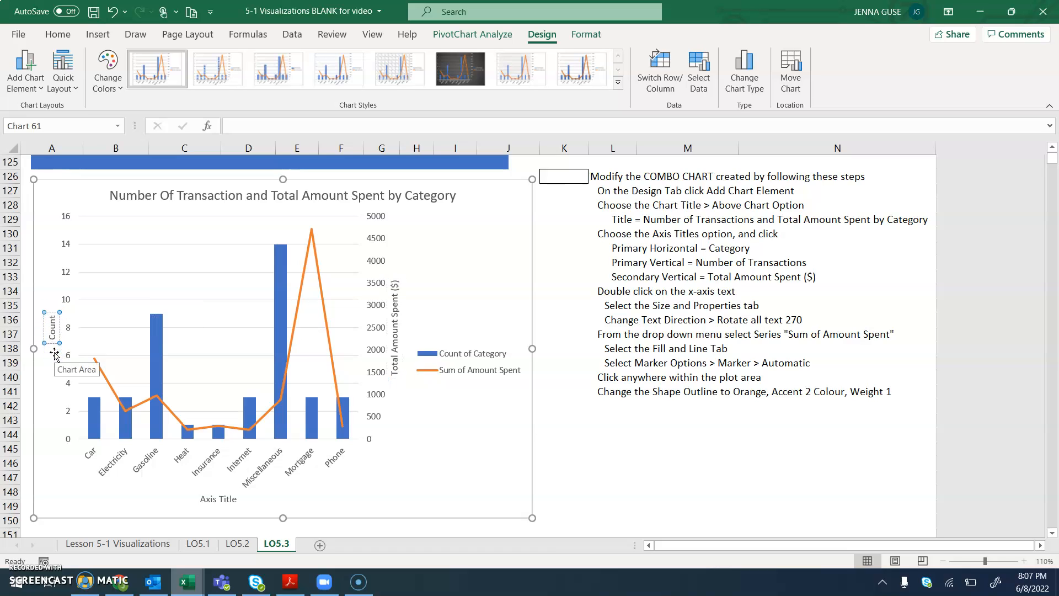
key("BackSpace")
key("BackSpace")
key("BackSpace")
key("BackSpace")
key("BackSpace")
type("Number of Transactions")
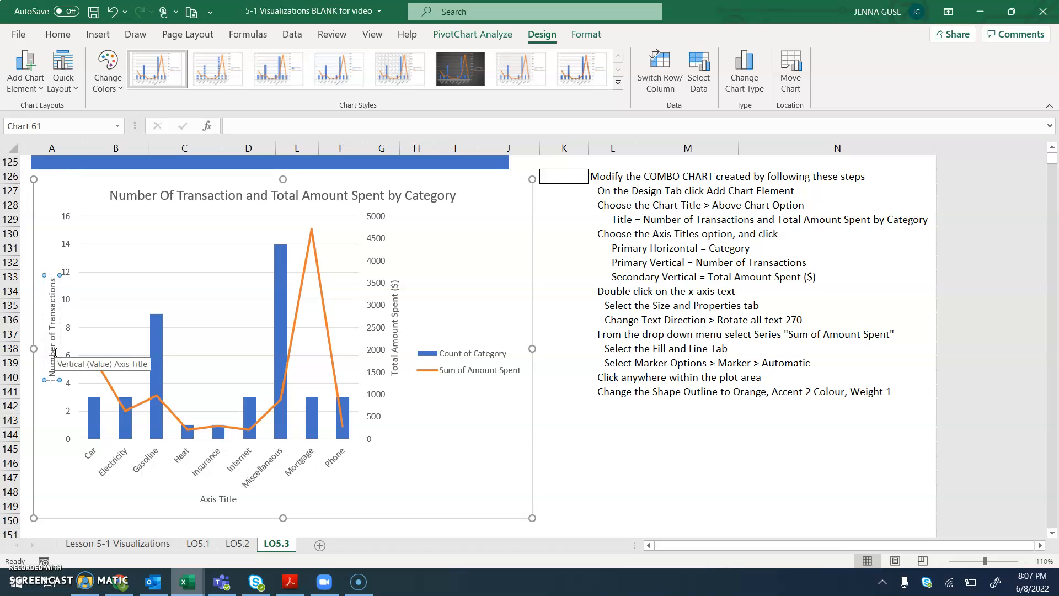
Set the horizontal axis title to "Category".
left_click(213, 506)
left_click_drag(213, 503, 247, 500)
type("Categ")
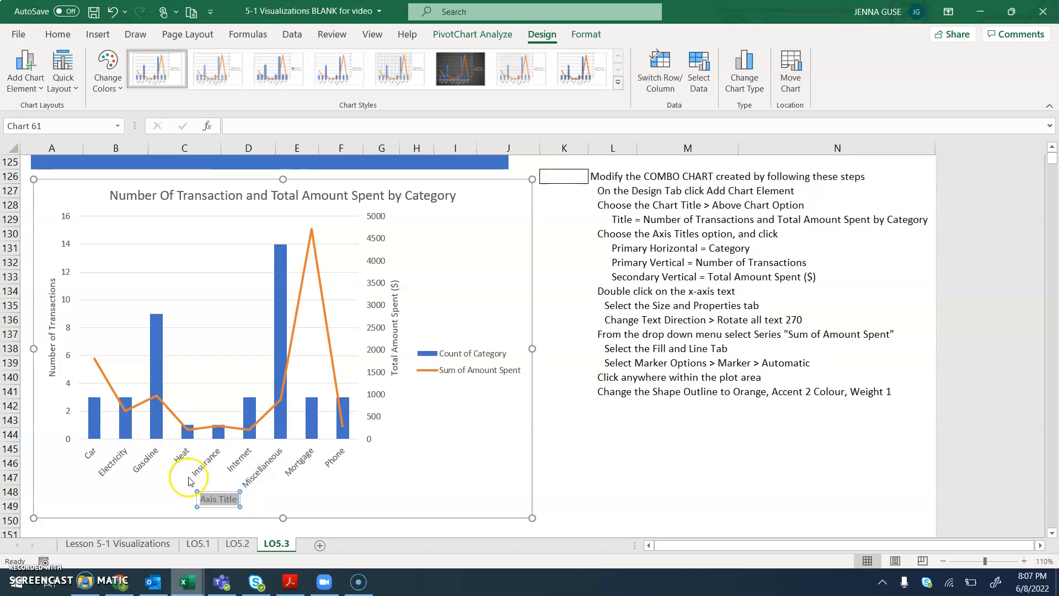
type("ory")
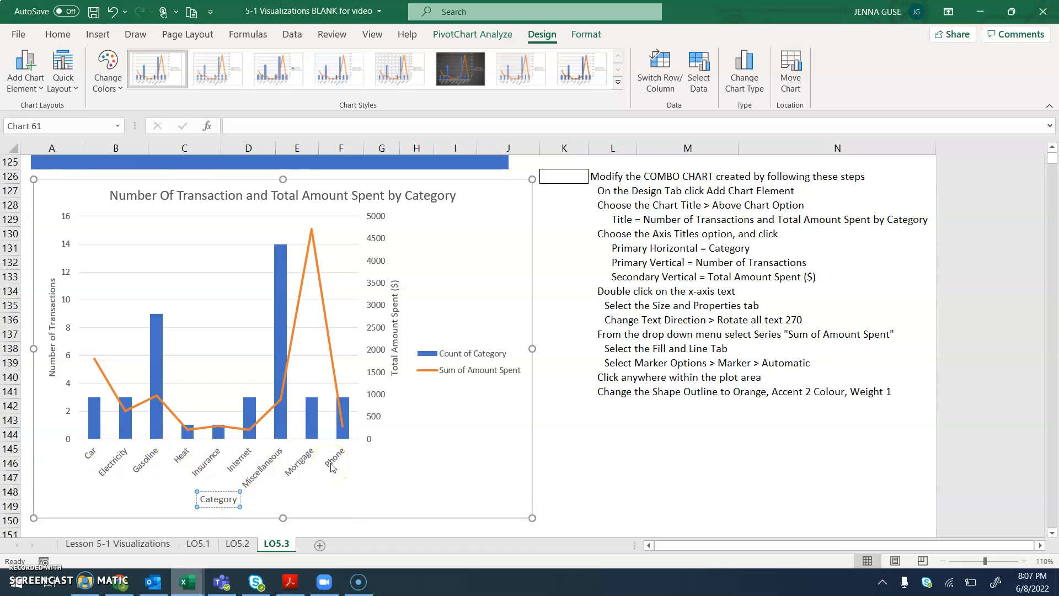
left_click(477, 462)
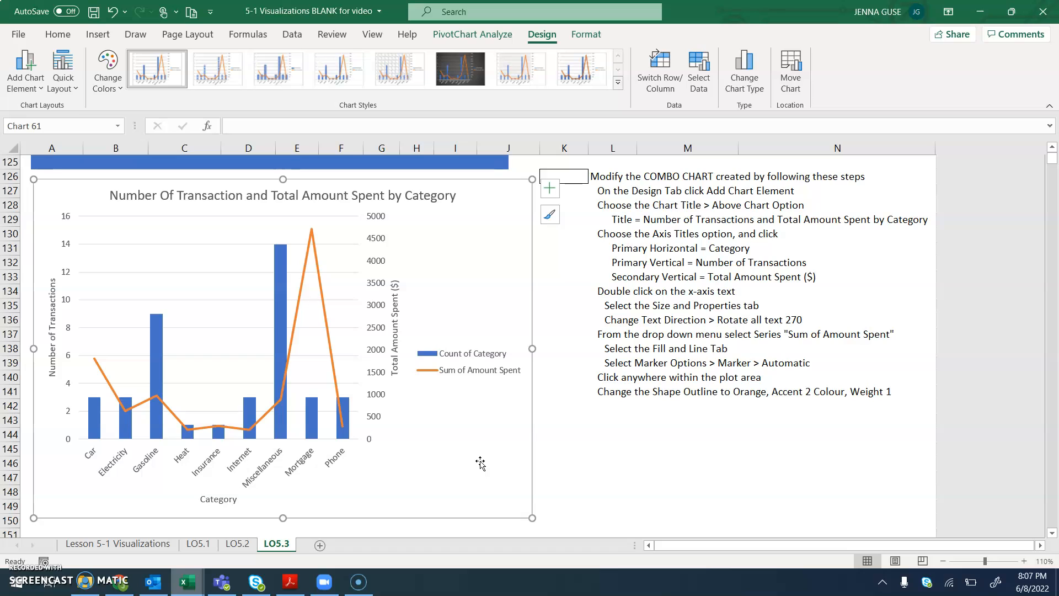
Change the text direction of the horizontal axis category labels to Rotate all text 270°, and close the axis formatting.
left_click(312, 465)
left_click(268, 468)
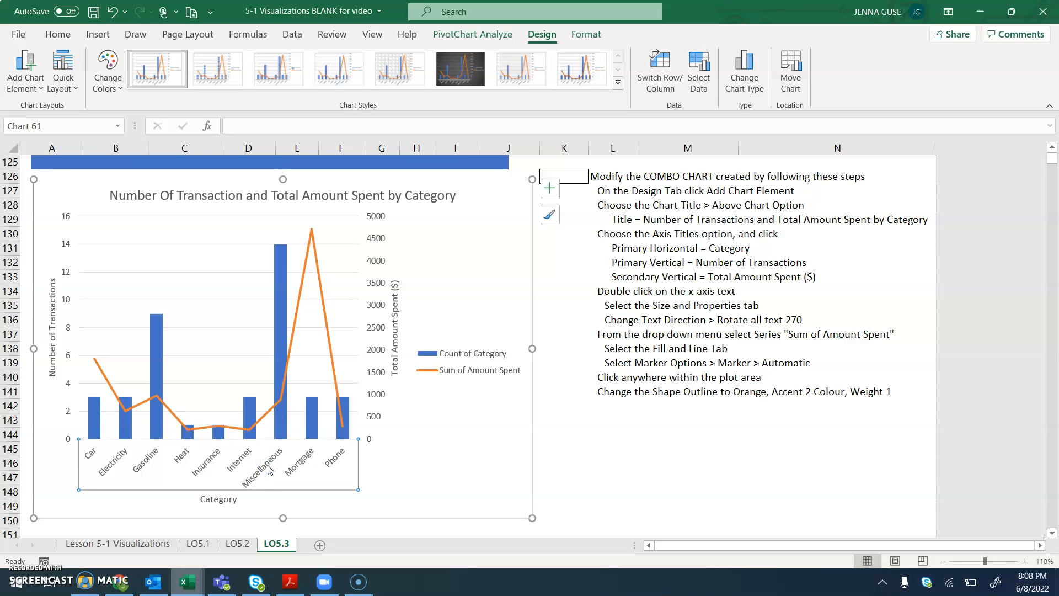
left_click(360, 474)
left_click(321, 462)
double_click(323, 465)
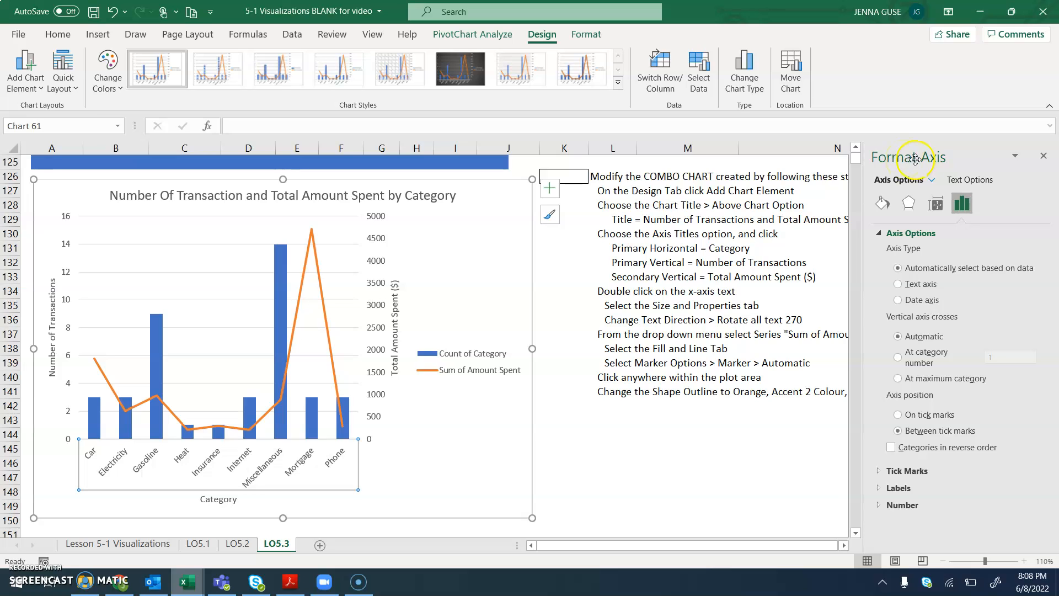
left_click(940, 210)
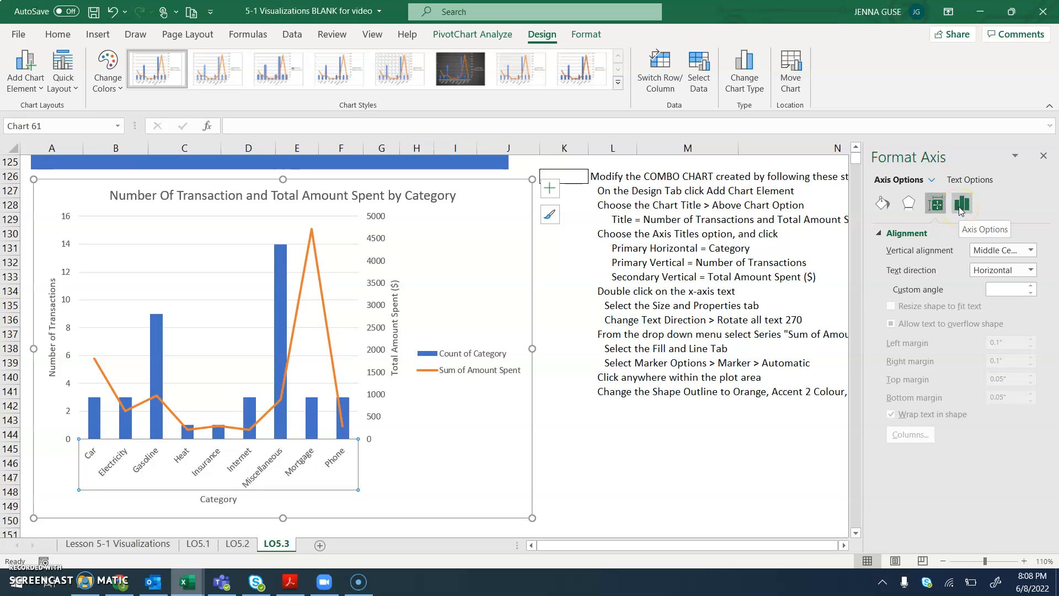
left_click(939, 209)
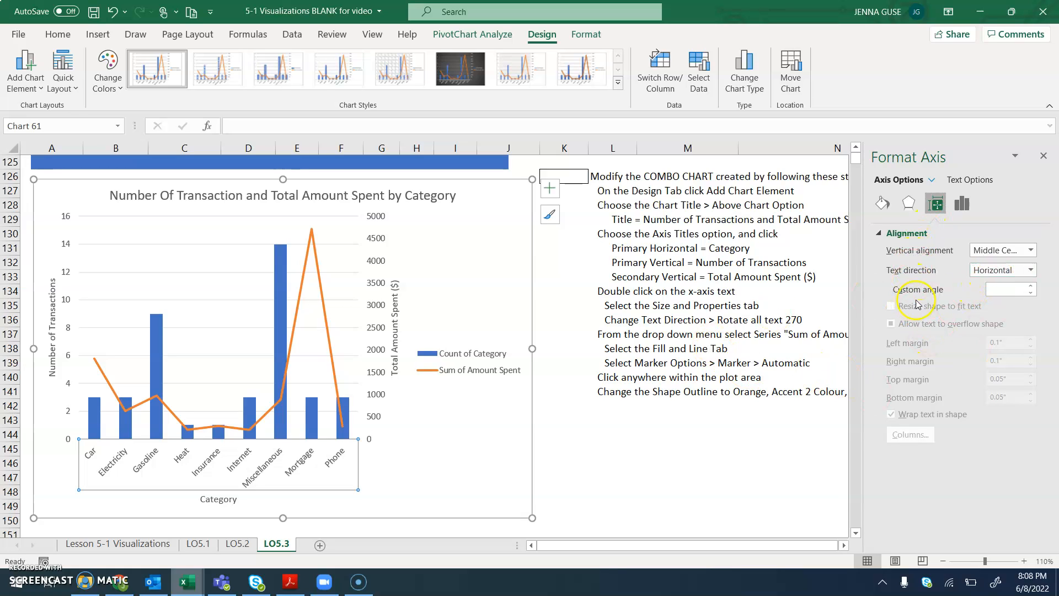
left_click(980, 272)
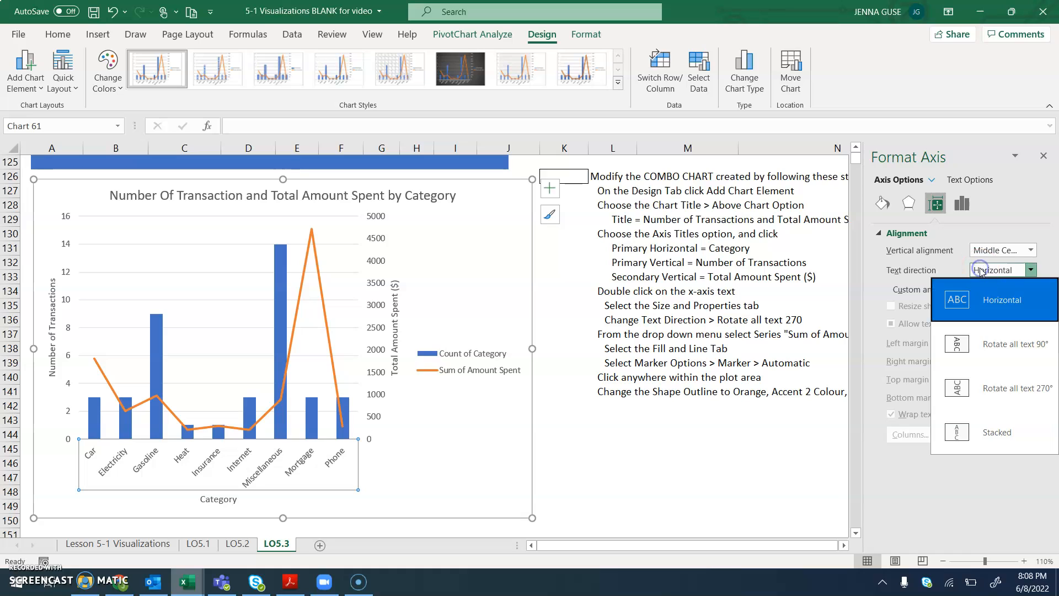
left_click(997, 380)
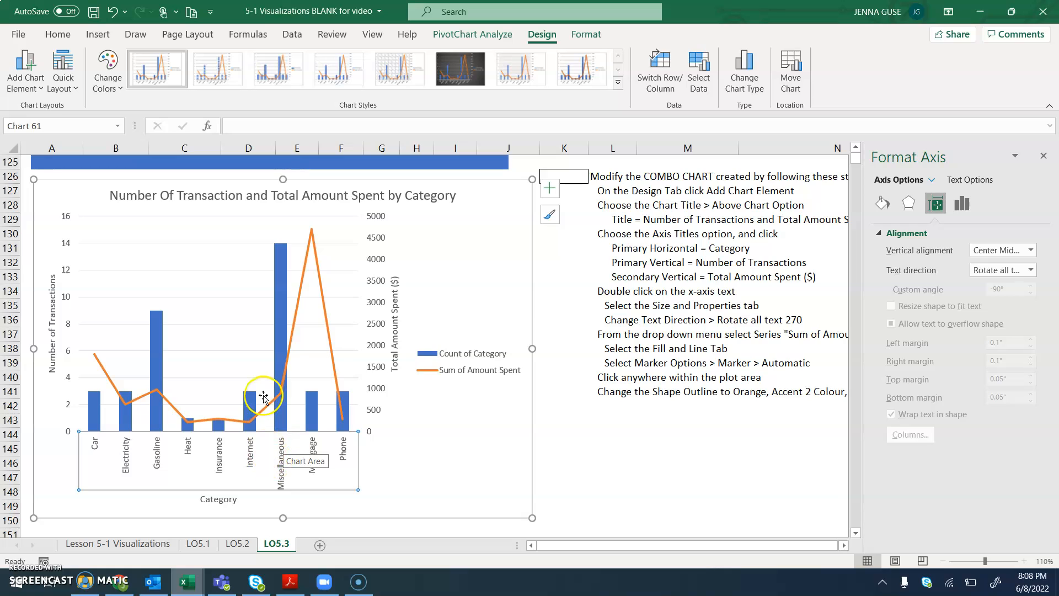
left_click(1043, 154)
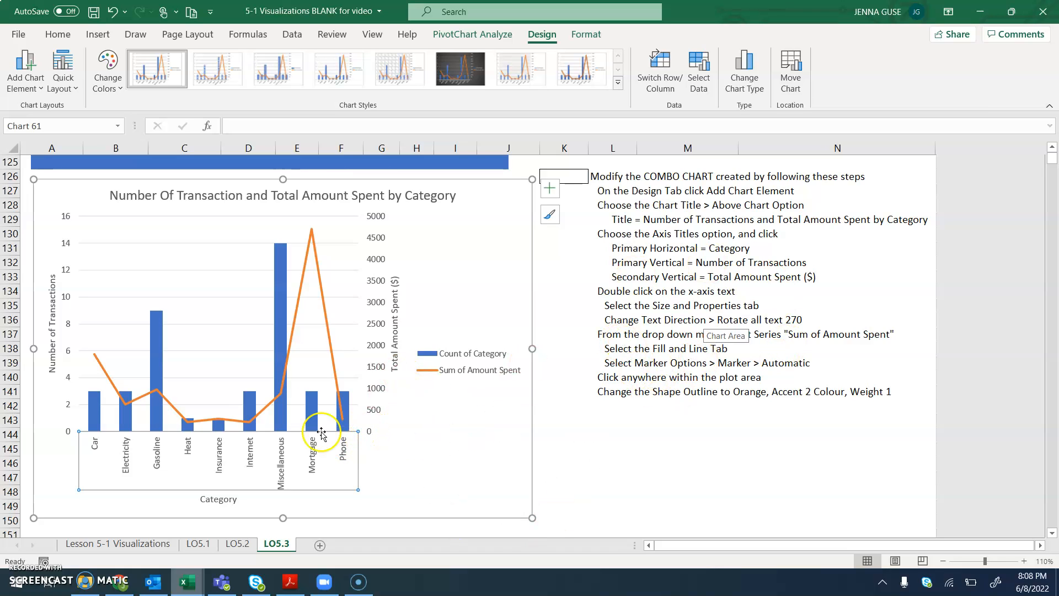
Set the marker option of the series "Sum of Amount Spent" to Automatic.
left_click(280, 460)
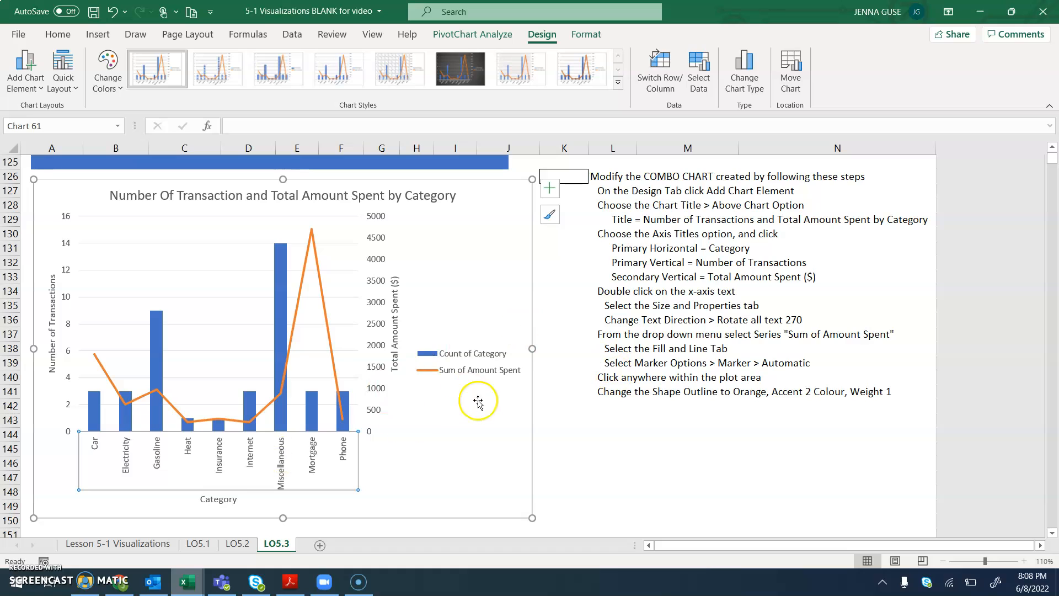
double_click(319, 452)
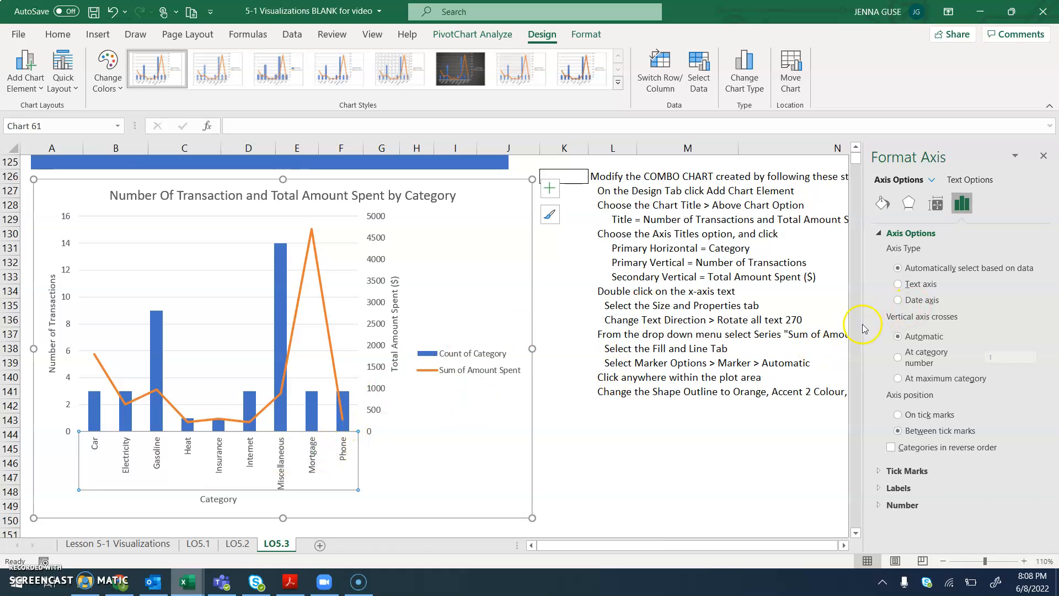
left_click(931, 180)
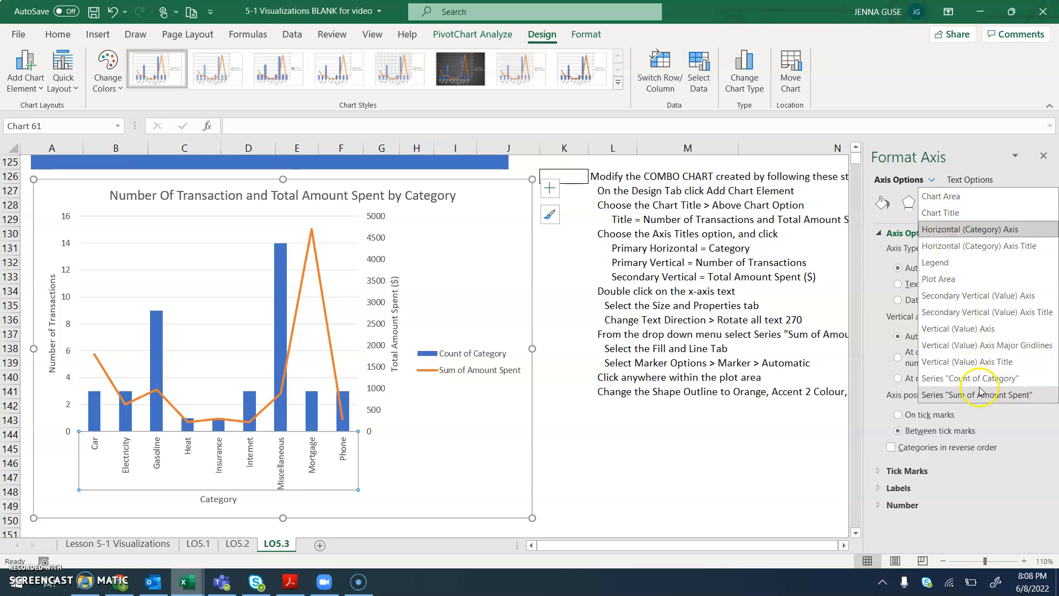
left_click(985, 396)
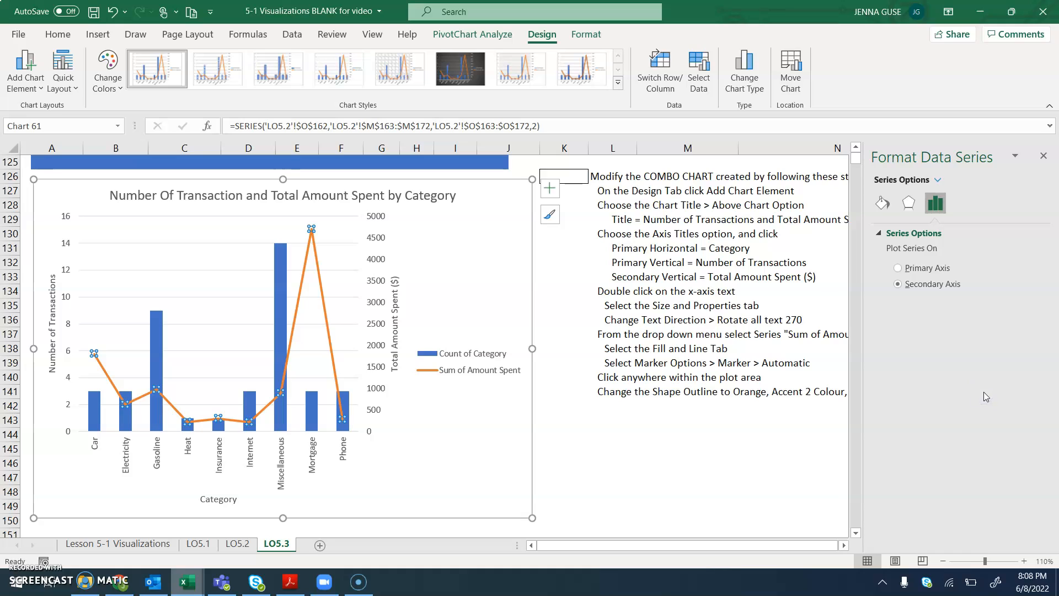
left_click(882, 208)
left_click(885, 205)
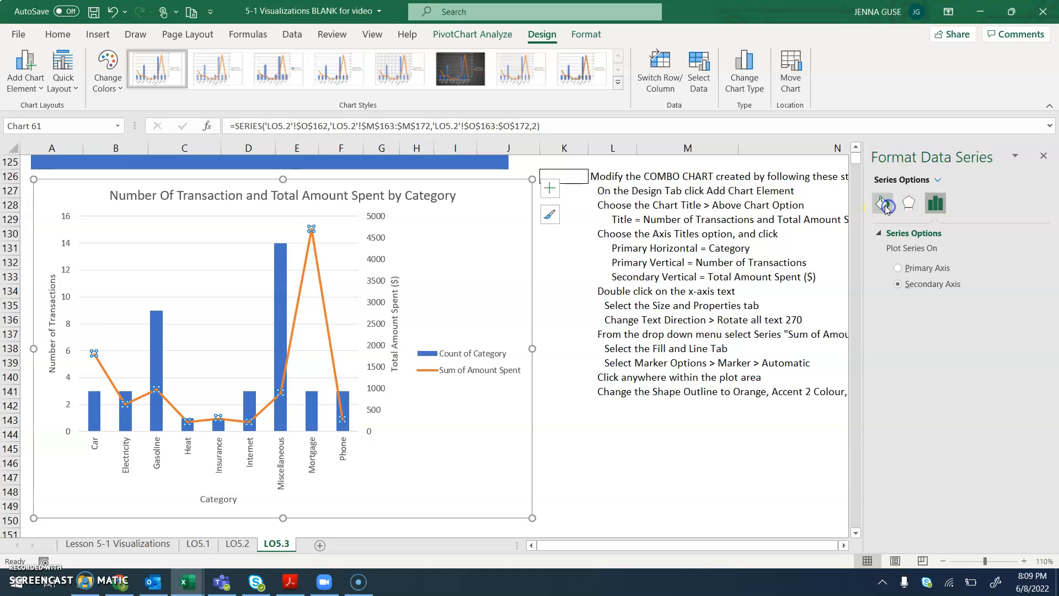
left_click(881, 206)
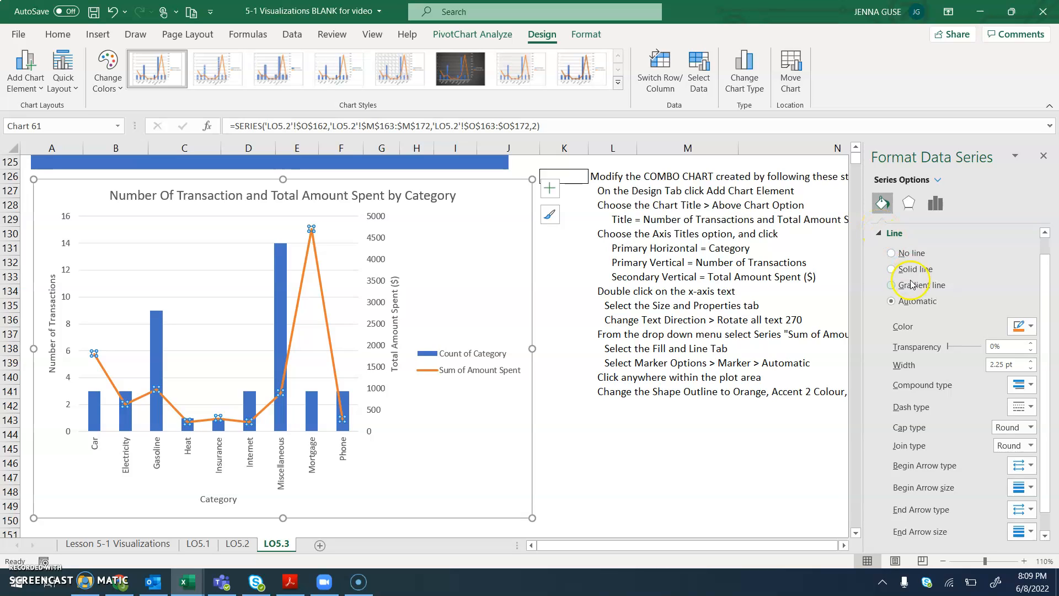
left_click(885, 238)
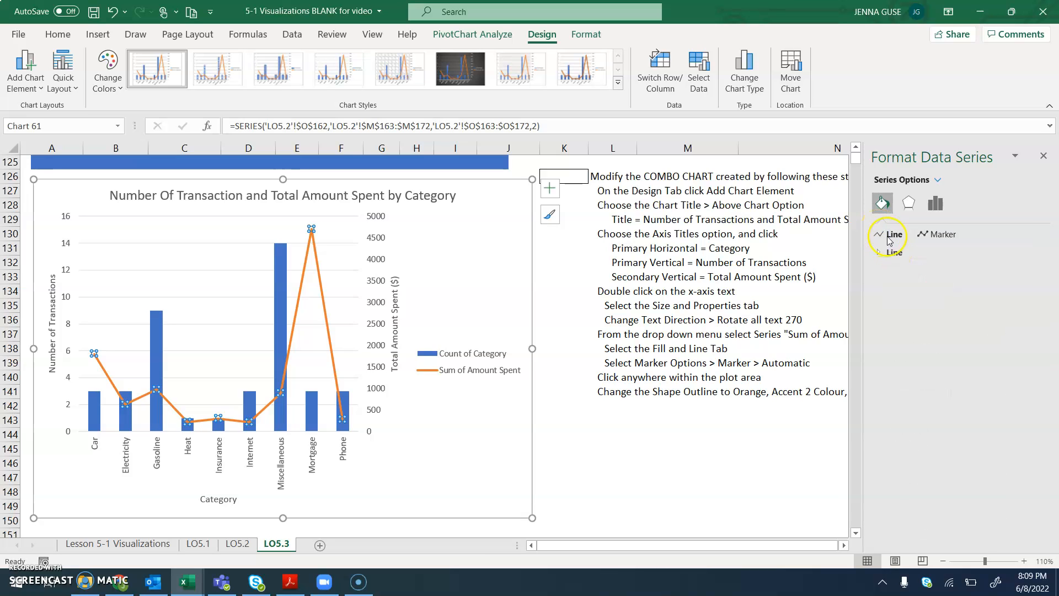
left_click(935, 236)
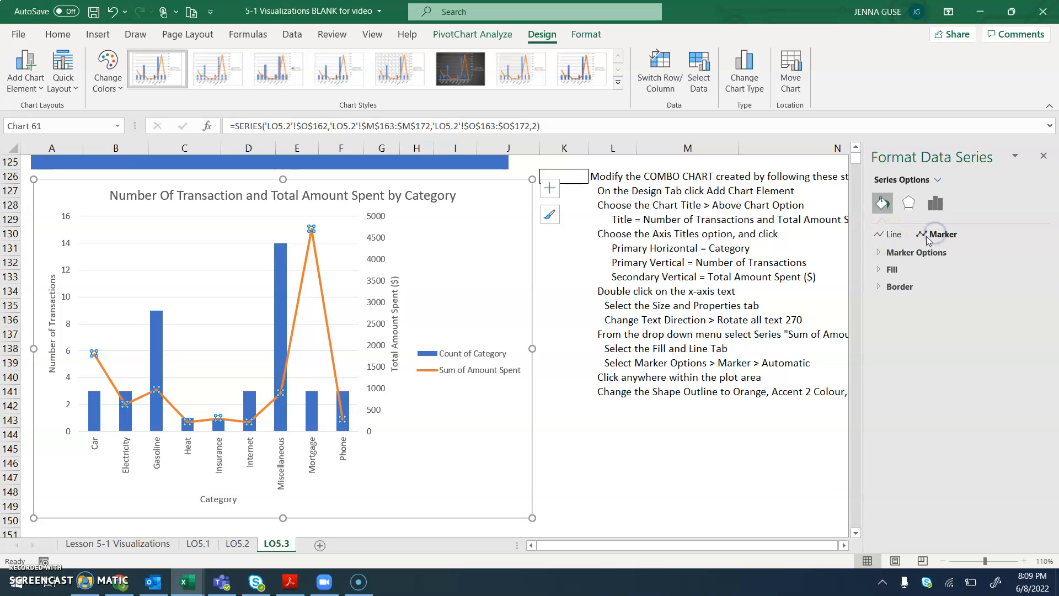
left_click(892, 254)
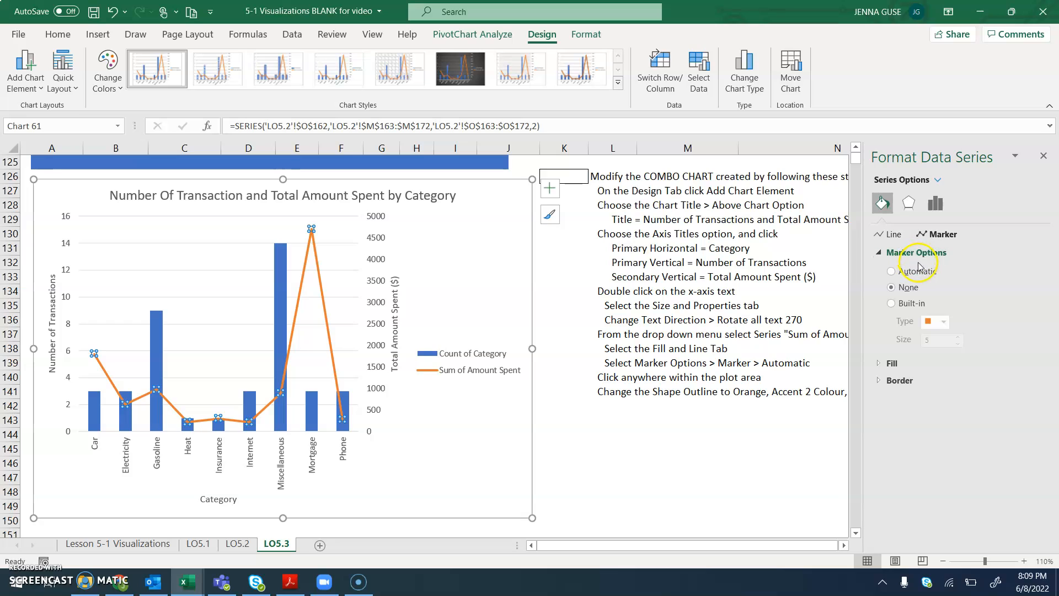
left_click(902, 272)
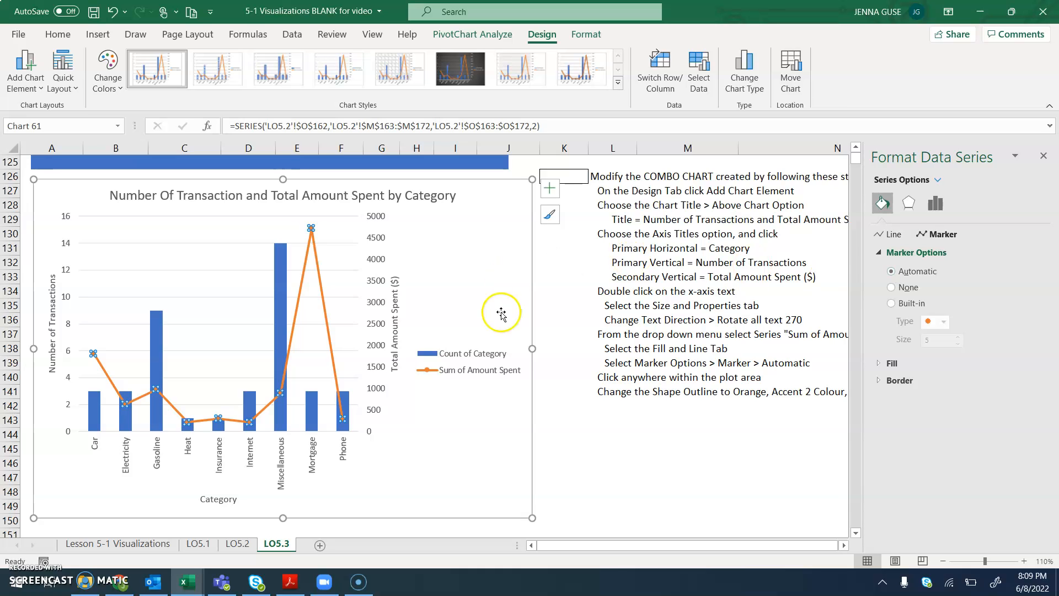
Look over the fill and border options for the "Sum of Amount Spent" markers, and close the series formatting.
left_click(311, 229)
left_click(892, 364)
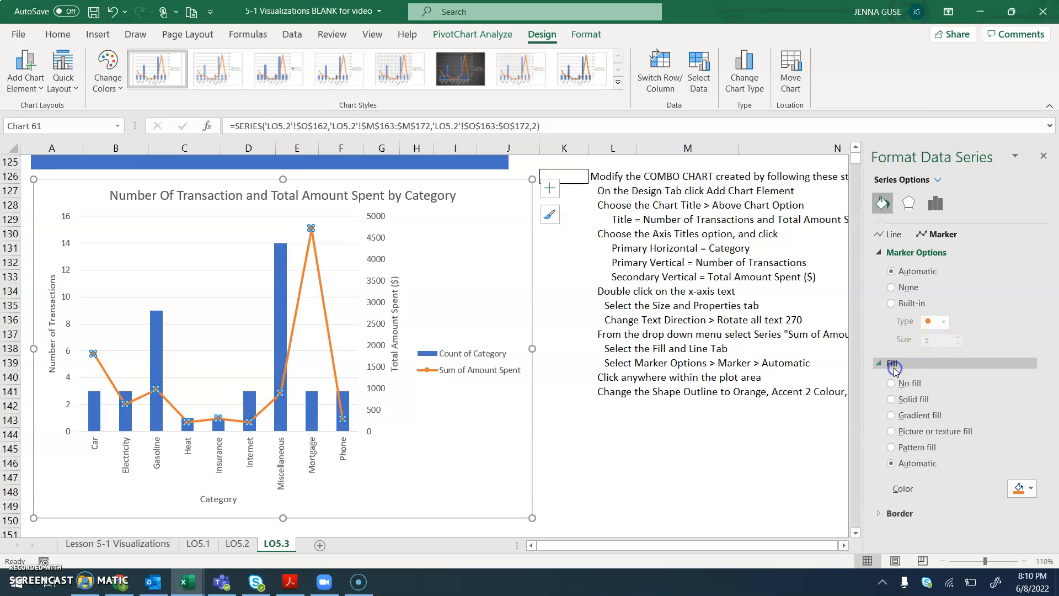
left_click(899, 513)
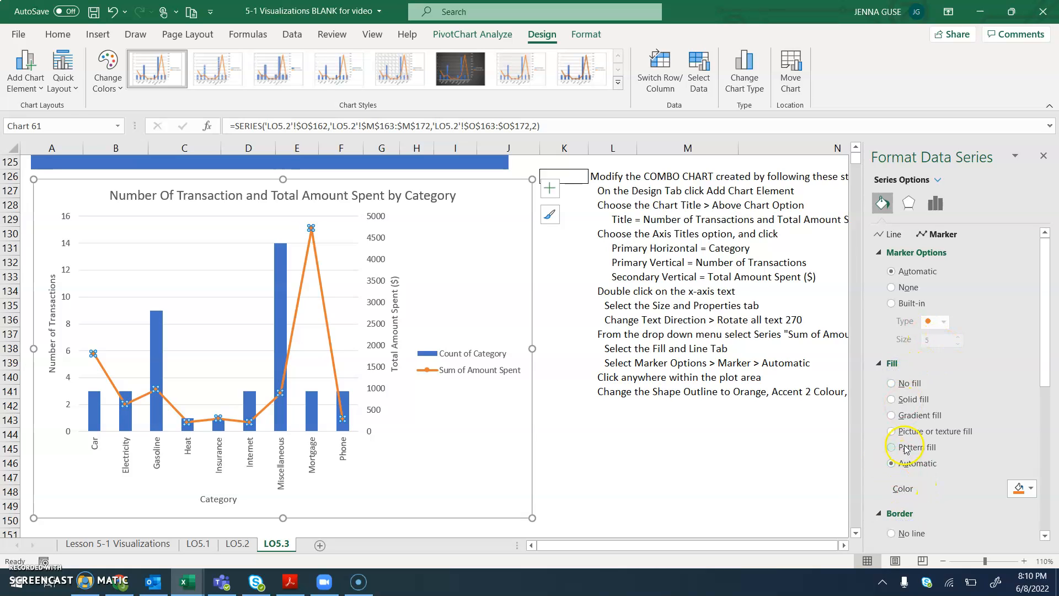
left_click(1043, 158)
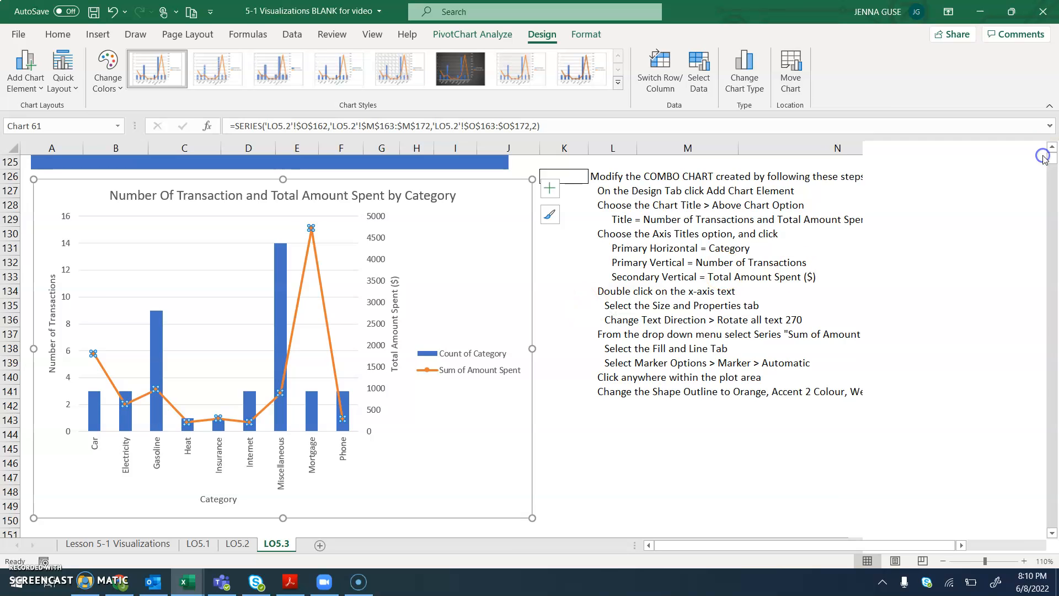
Give the whole chart area an Orange, Accent 2 outline with 1 pt weight, and deselect the chart.
left_click(483, 215)
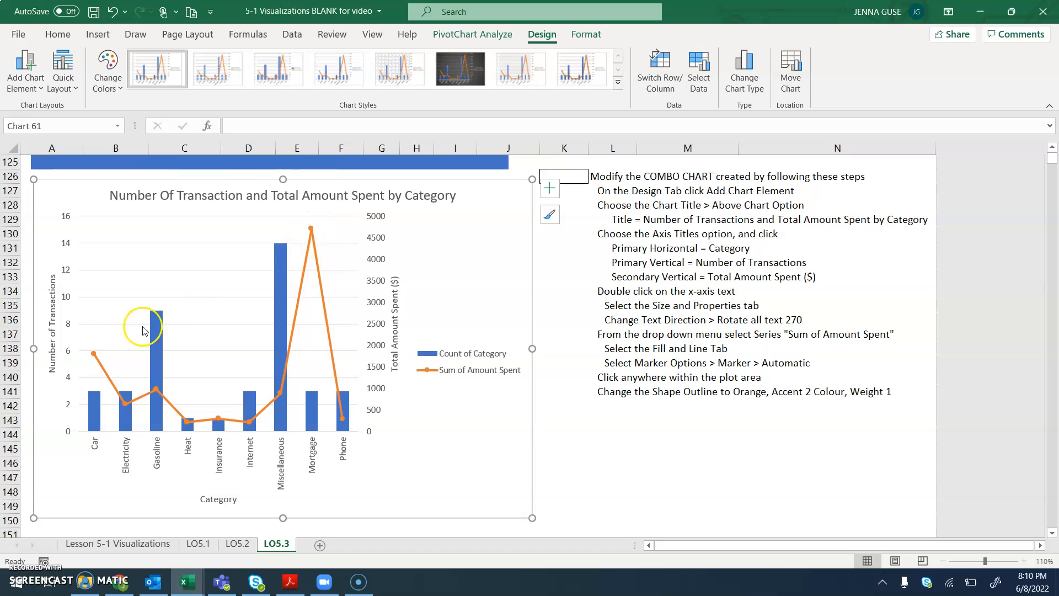
left_click(151, 395)
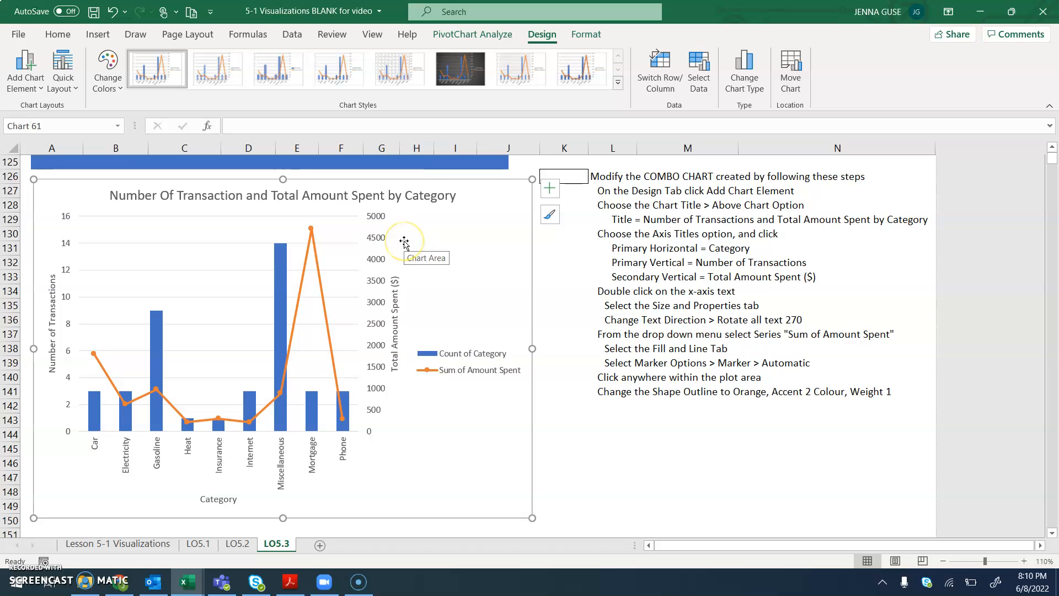
left_click(490, 231)
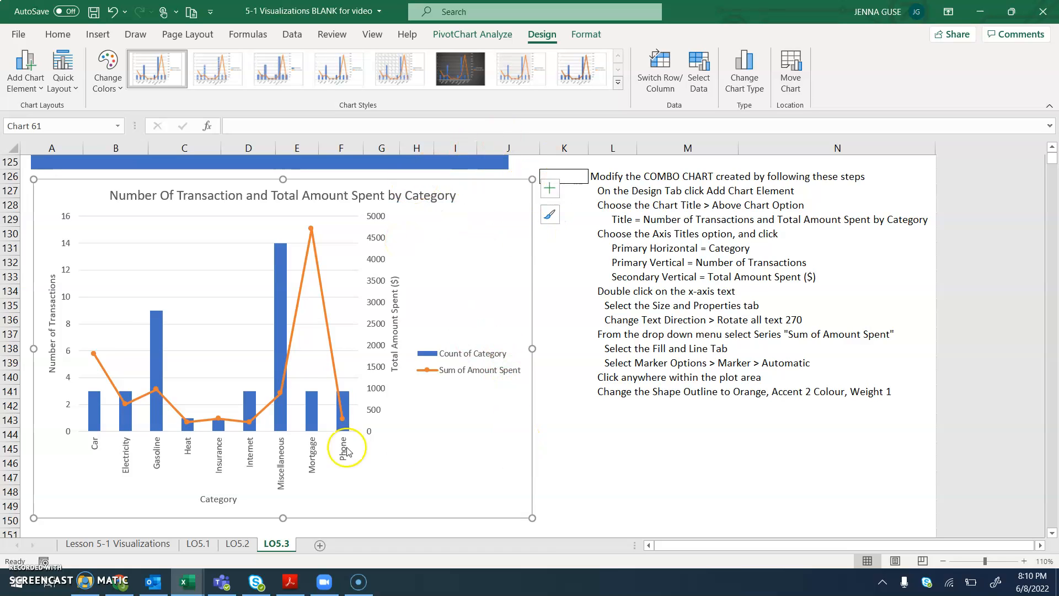
left_click(589, 35)
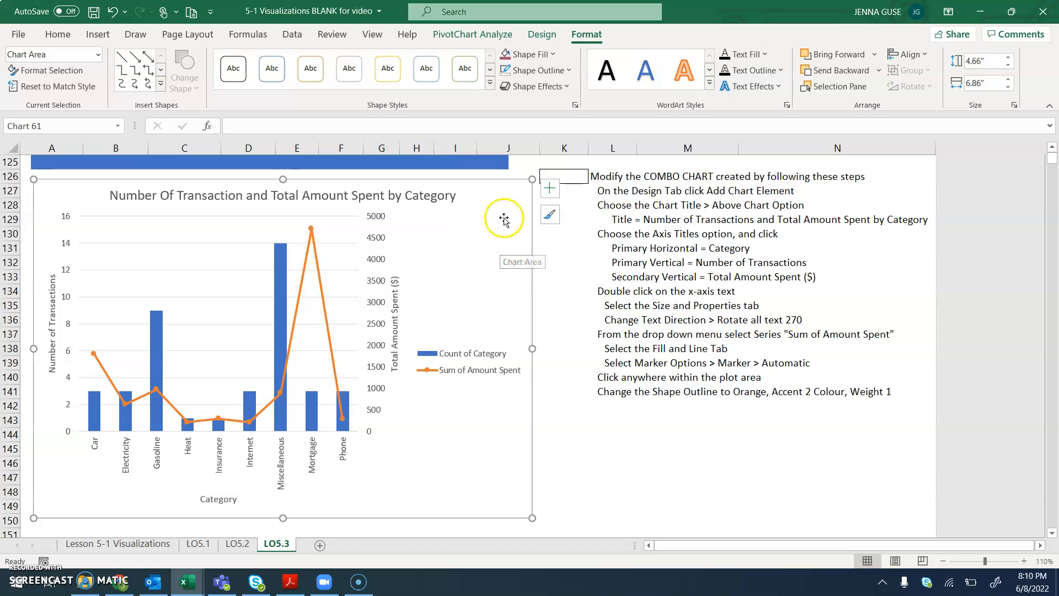
left_click(508, 215)
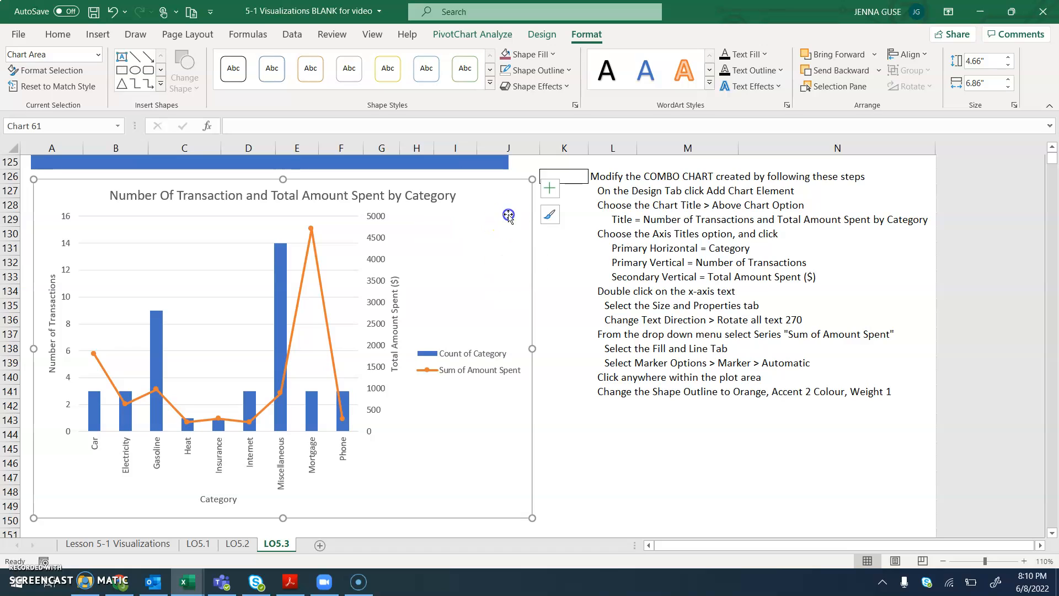
left_click(556, 75)
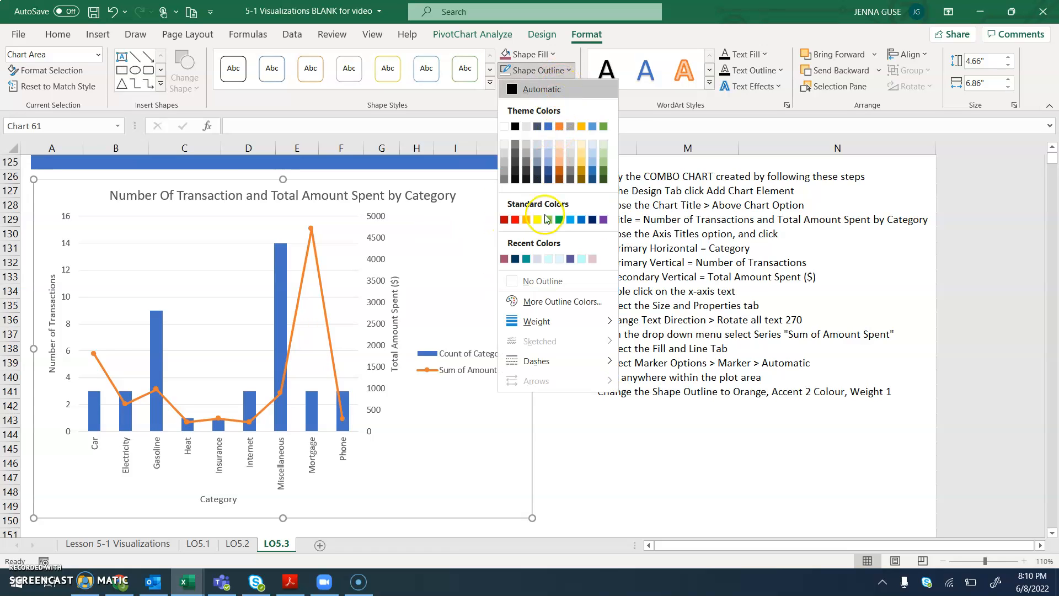
left_click(561, 127)
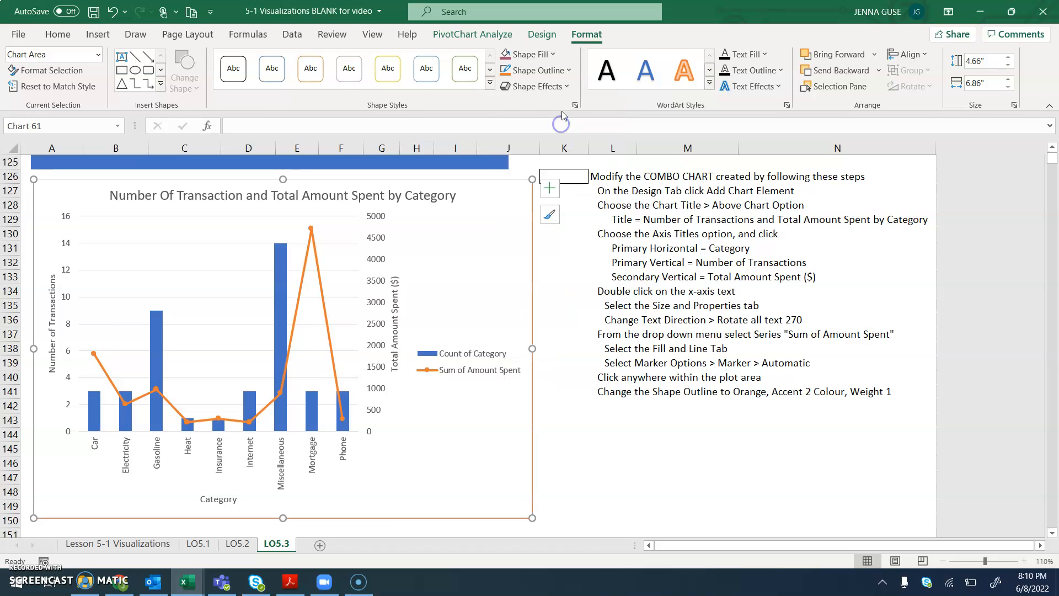
left_click(561, 70)
mouse_move(563, 325)
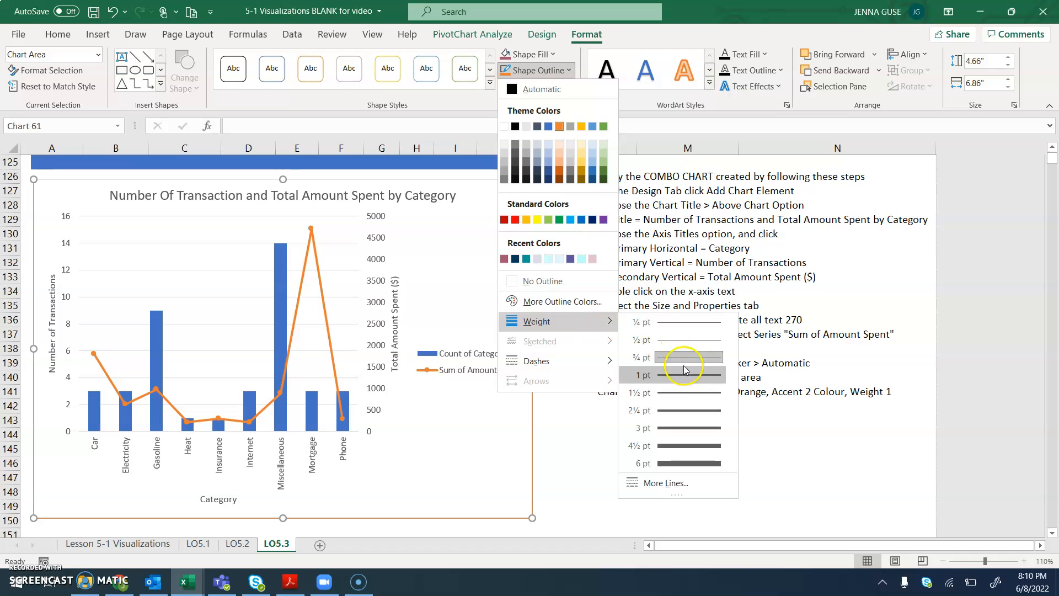
left_click(686, 386)
left_click(607, 475)
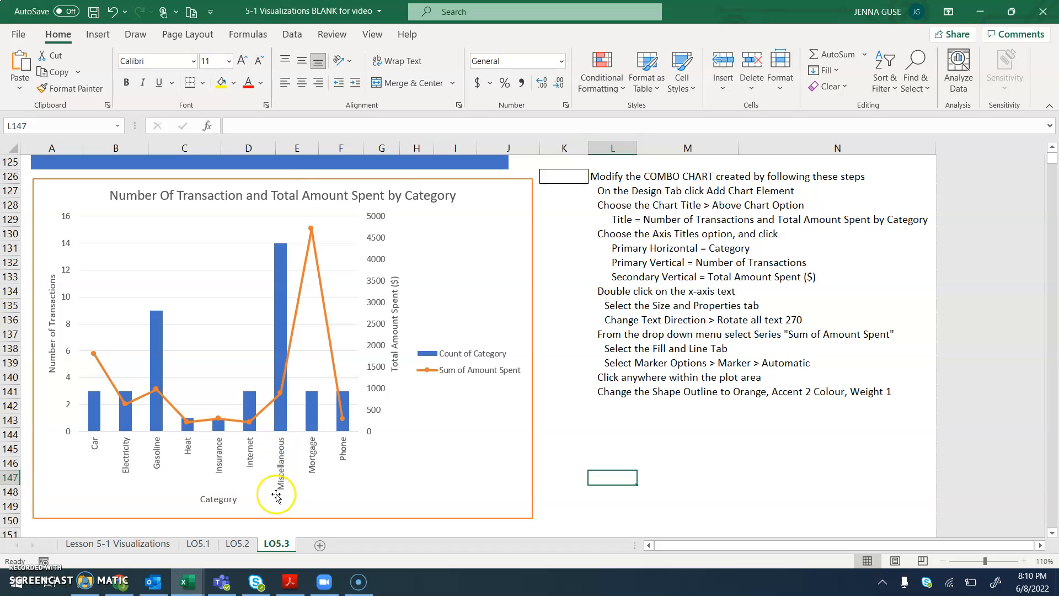
Examine the Mortgage and Miscellaneous points on the "Sum of Amount Spent" line, and return to the worksheet.
left_click(311, 228)
left_click(311, 228)
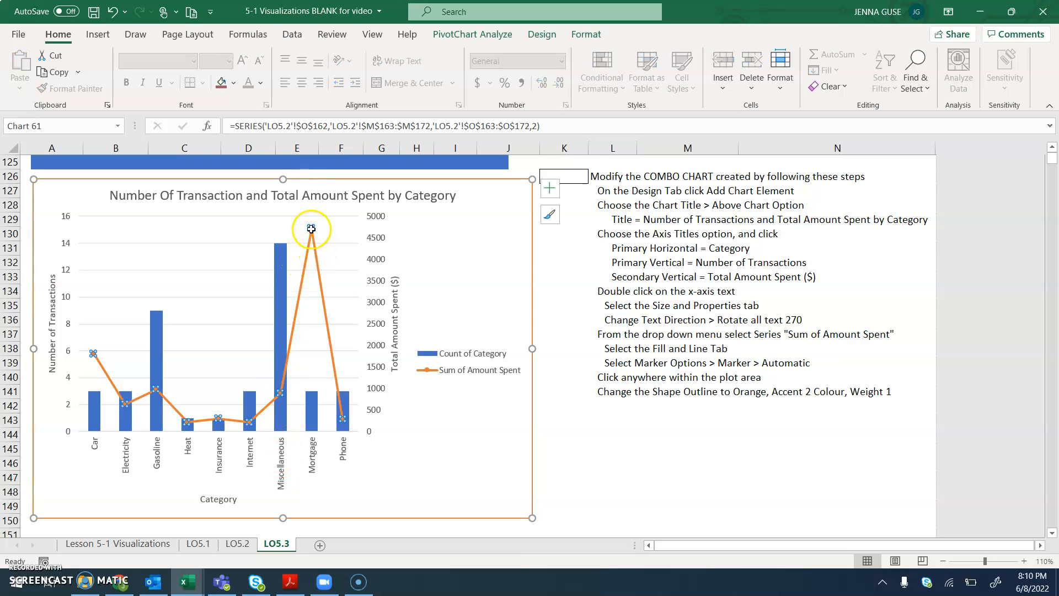
left_click(280, 392)
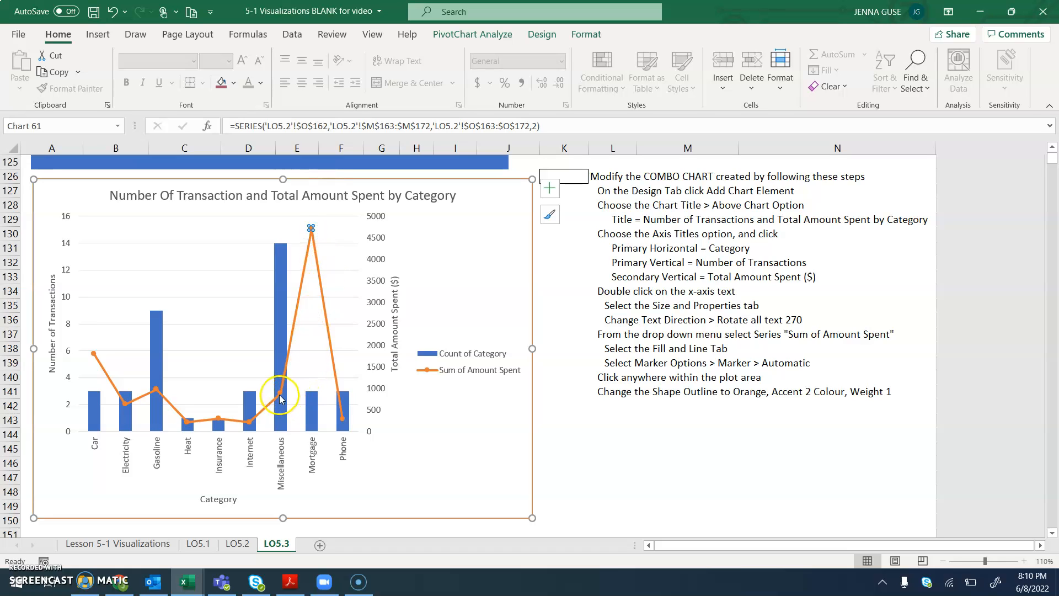
left_click(477, 294)
left_click(572, 297)
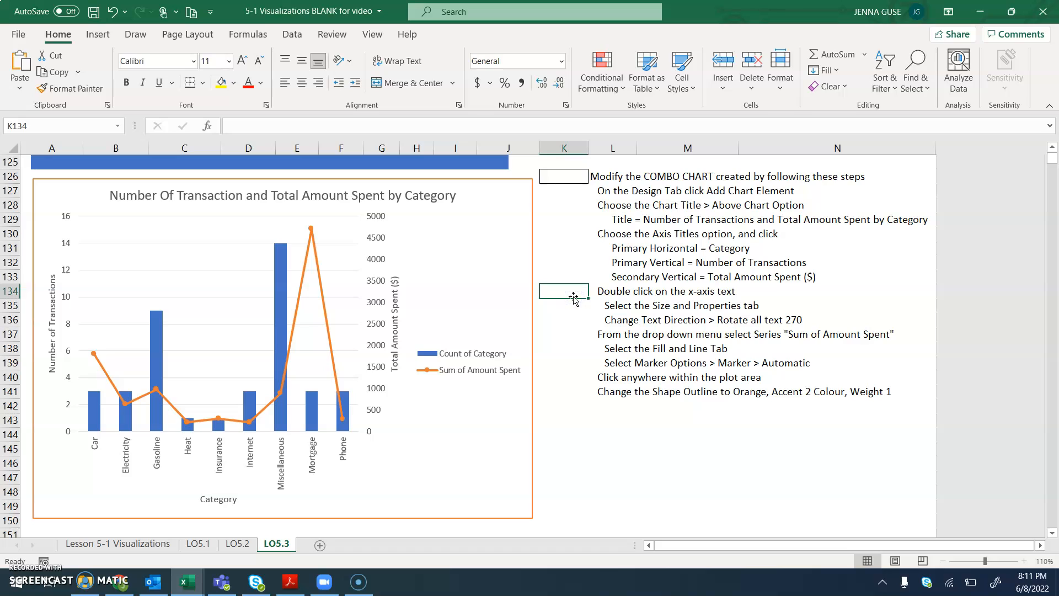
Compare the Miscellaneous and Mortgage categories by their transaction count columns and their amount spent line points.
left_click(300, 394)
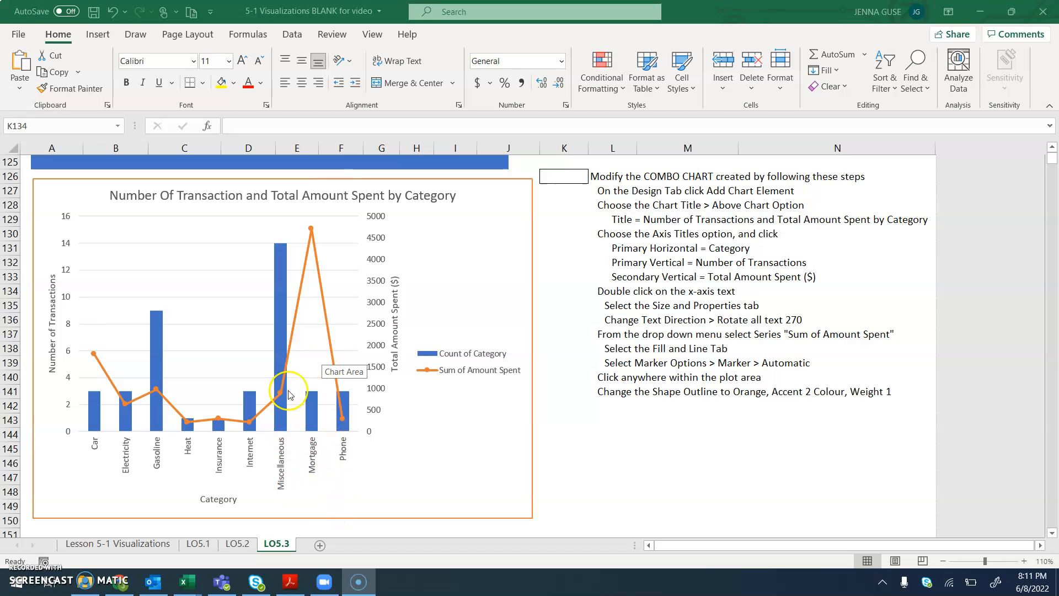
left_click(282, 284)
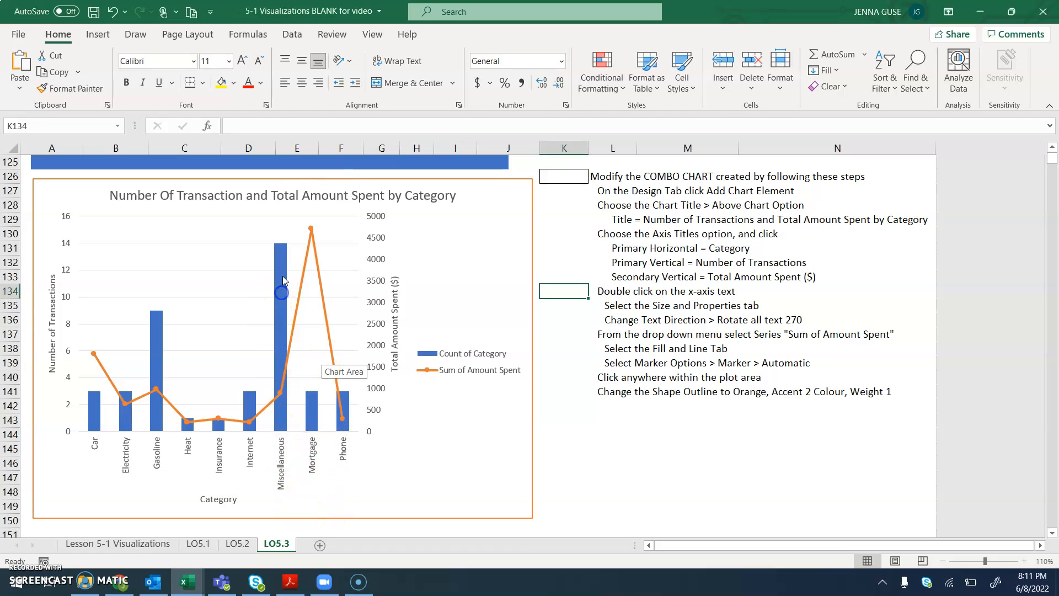
left_click(282, 276)
left_click(281, 302)
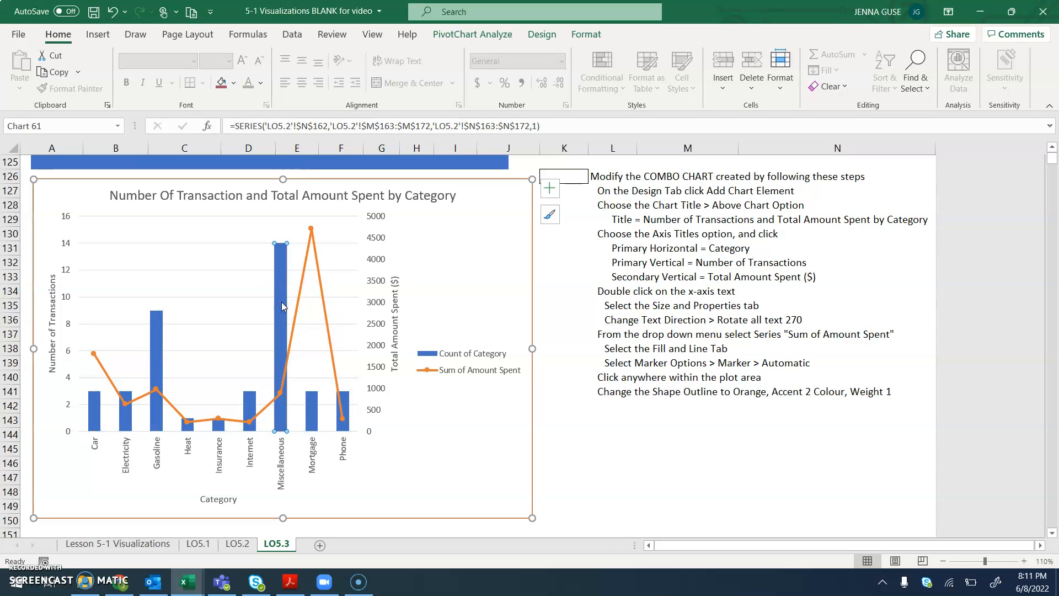
left_click(280, 390)
left_click(312, 414)
left_click(312, 416)
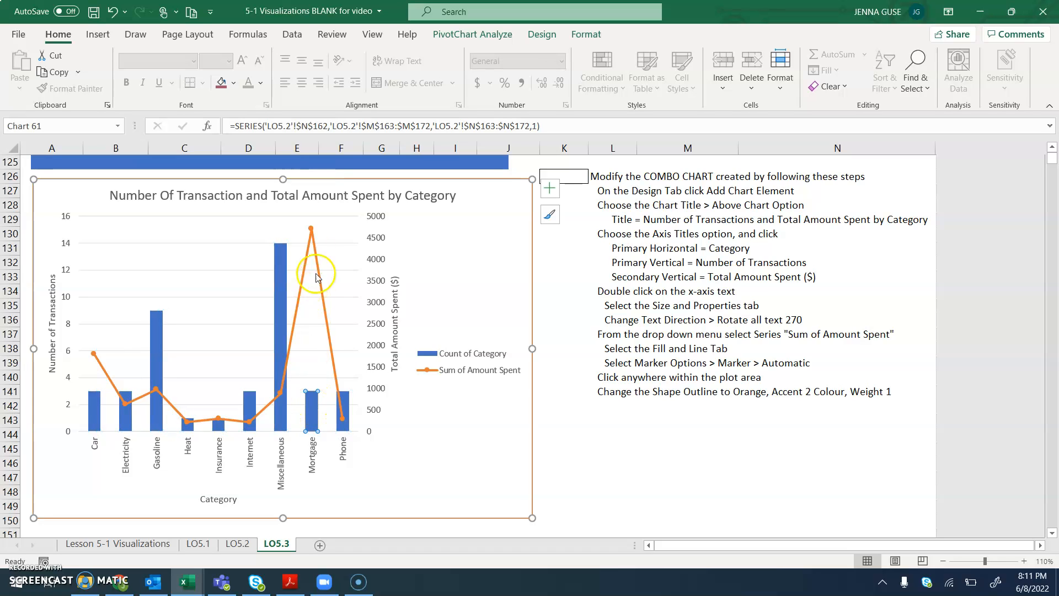
left_click(311, 235)
left_click(311, 229)
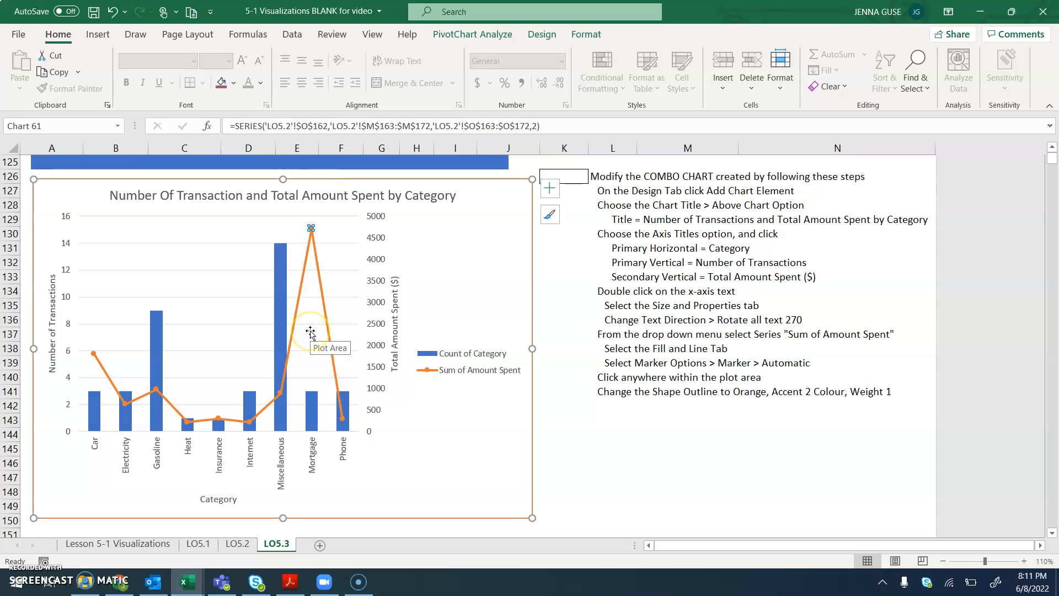
left_click(396, 485)
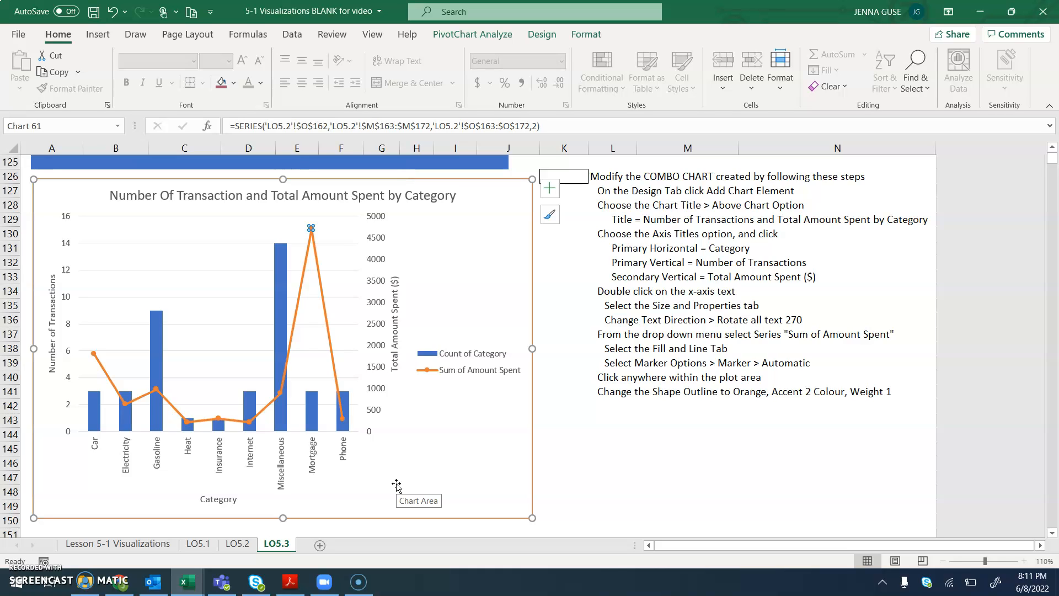
left_click(277, 304)
left_click(282, 311)
left_click(311, 235)
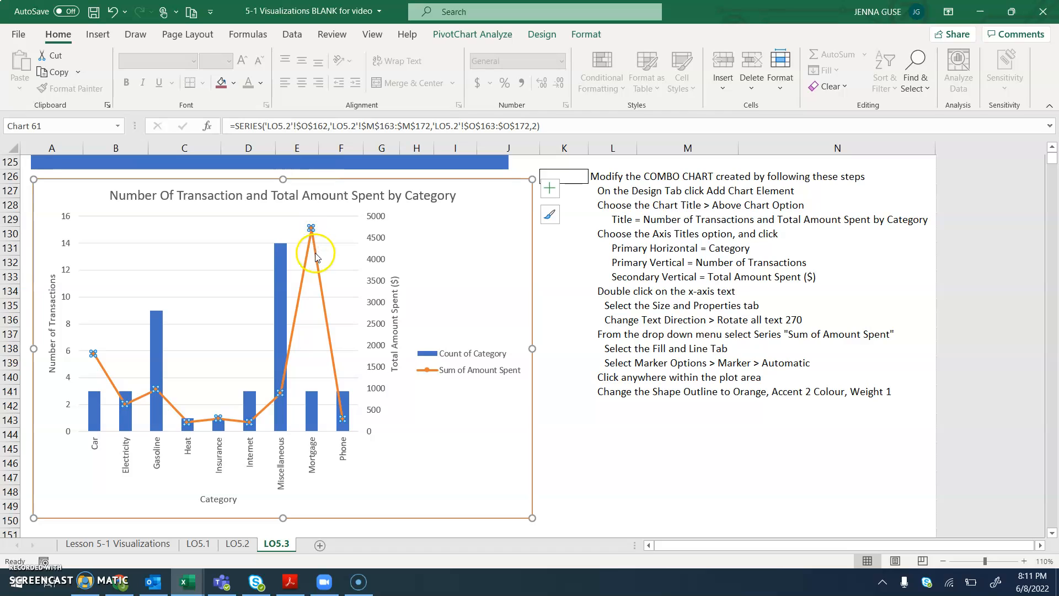